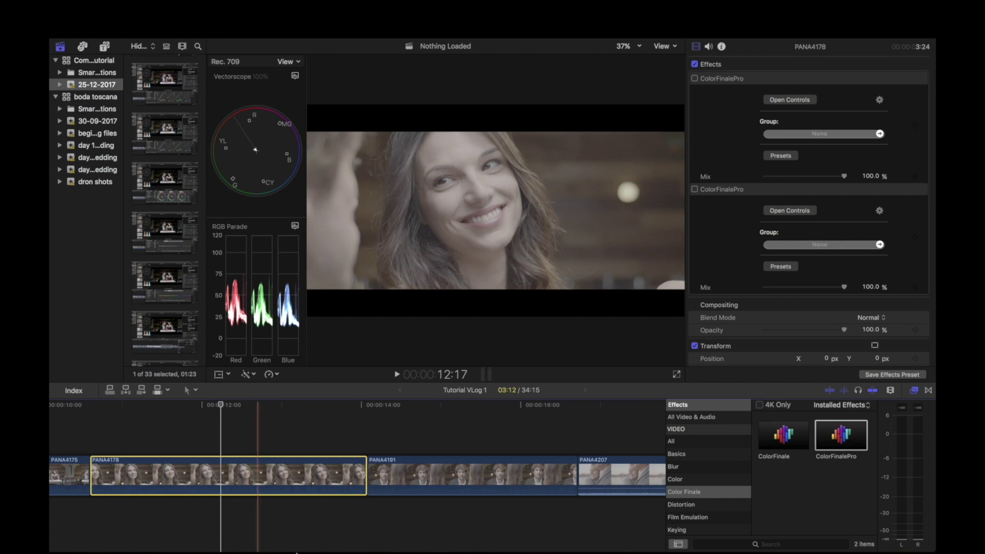
- Switch to the Safari browser and read through the Vimeo page for the GH5 TV commercial color grade tutorial
mouse_move(422, 549)
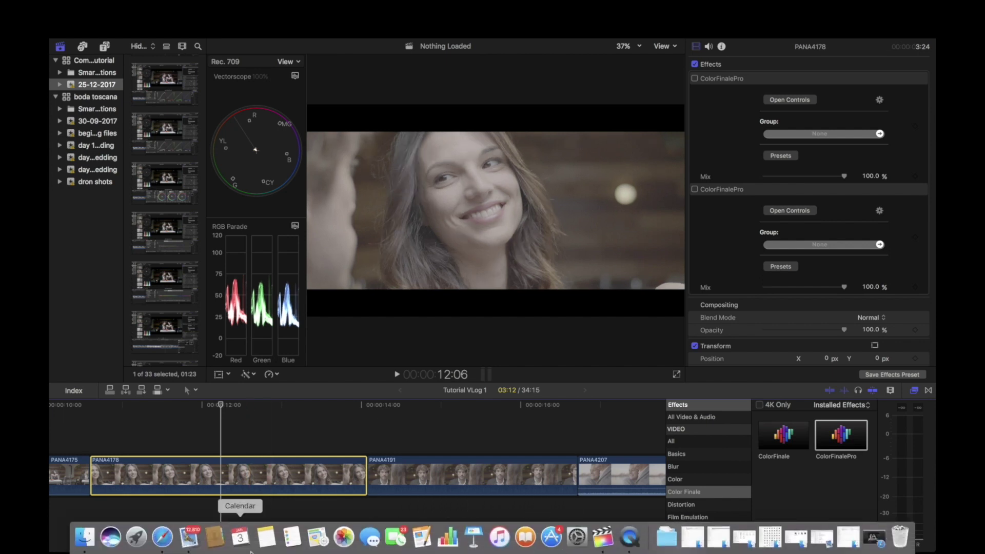
click(162, 537)
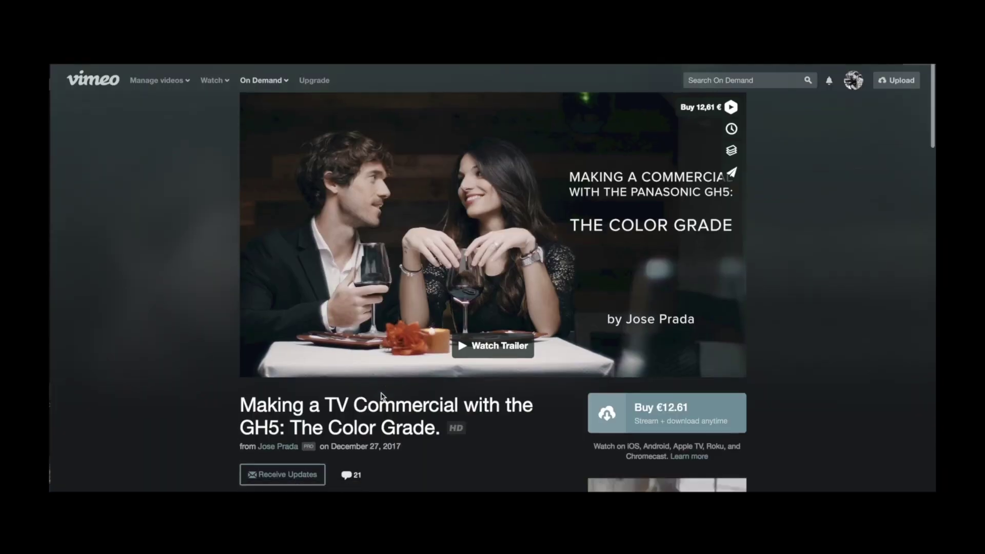
scroll(381, 396, down, 5)
scroll(381, 395, down, 10)
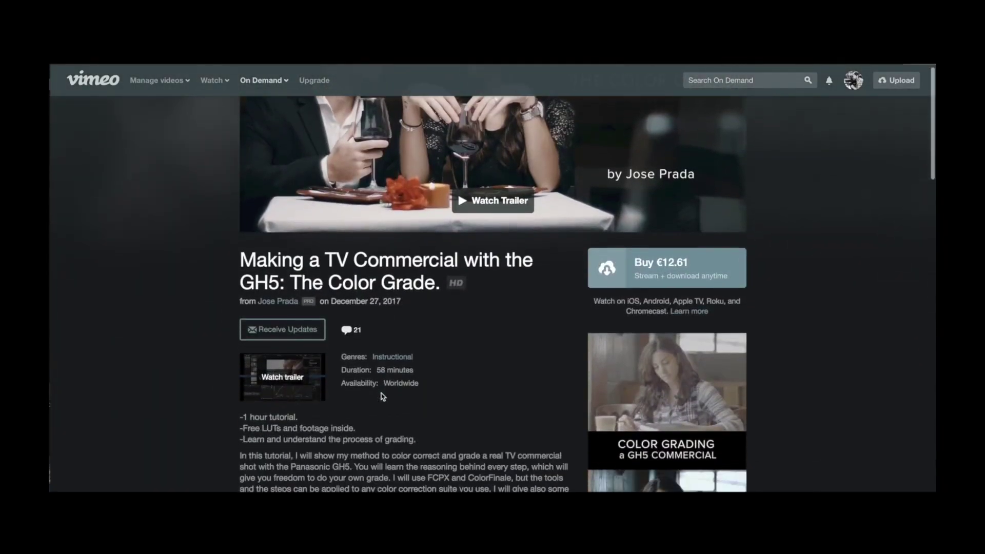
scroll(381, 395, down, 2)
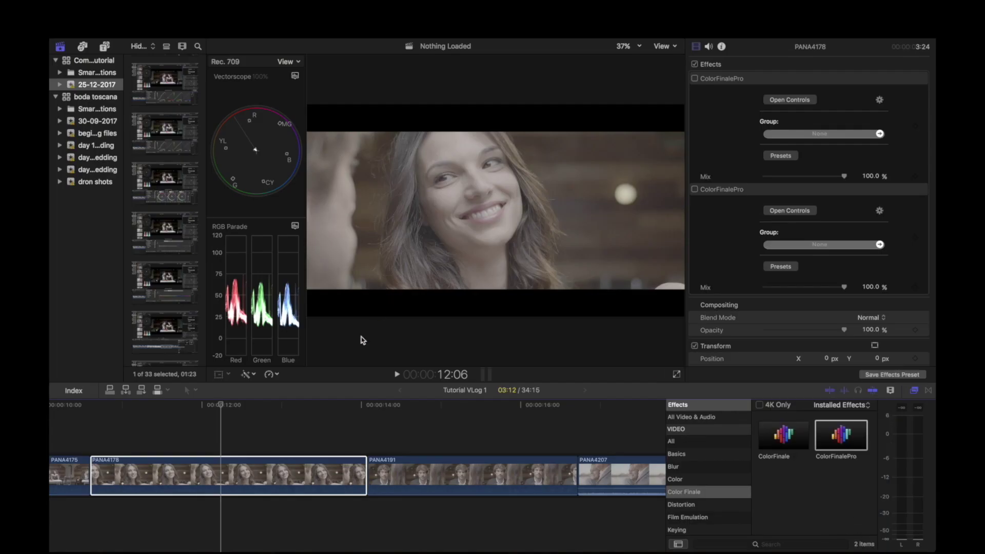
- Play part of clip PANA4178 in the timeline and park the playhead at 12:15
click(222, 407)
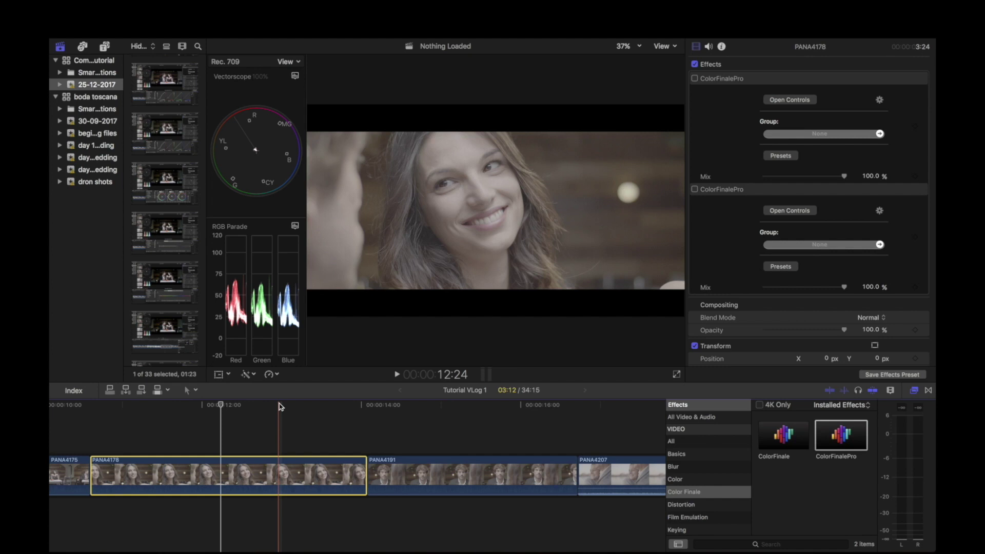
click(222, 407)
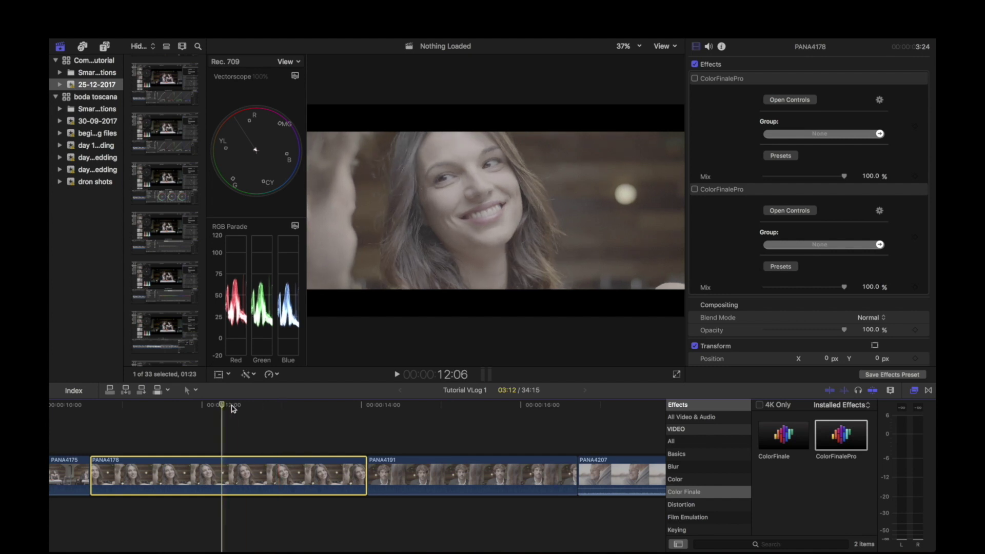
key(space)
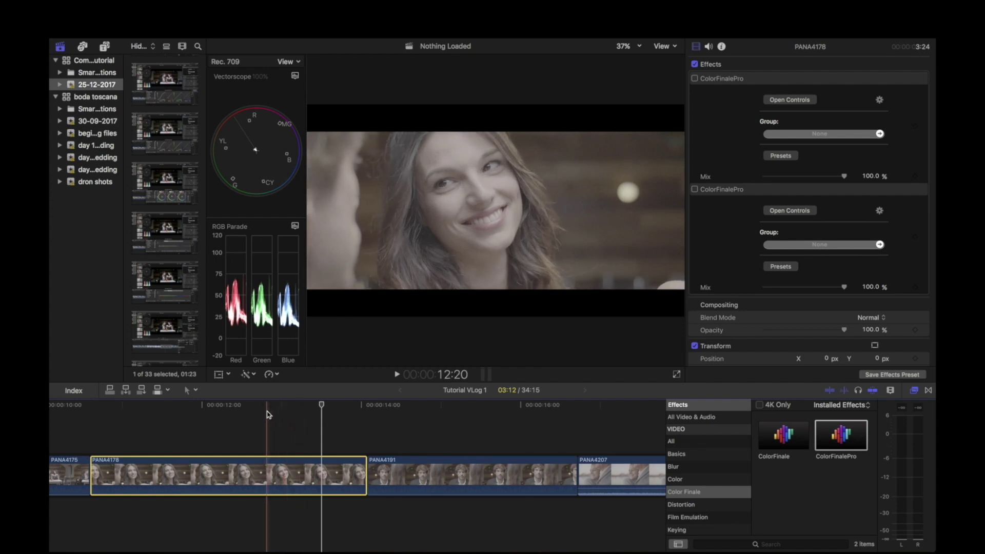
click(252, 408)
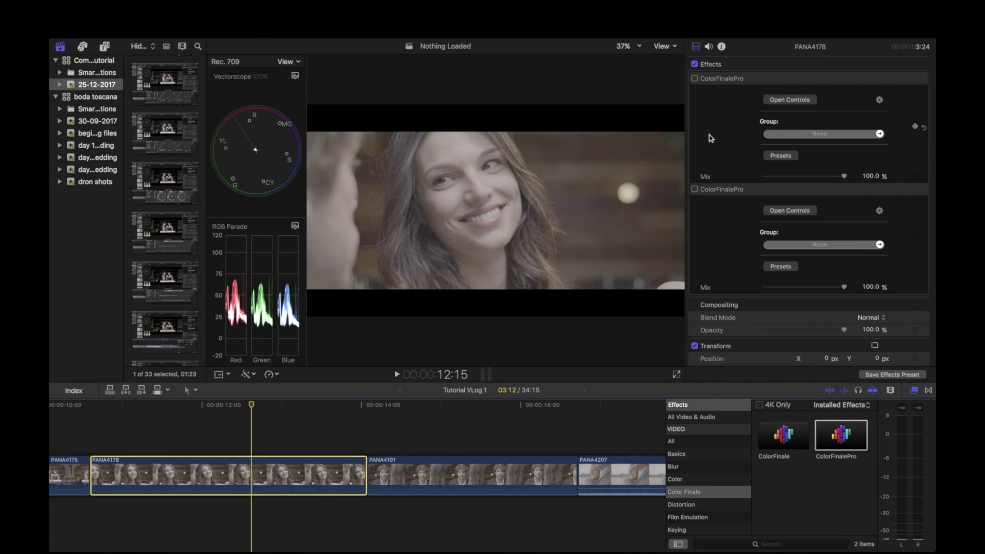
- Enable the first ColorFinalePro effect on clip PANA4178 and delete the second one
click(696, 79)
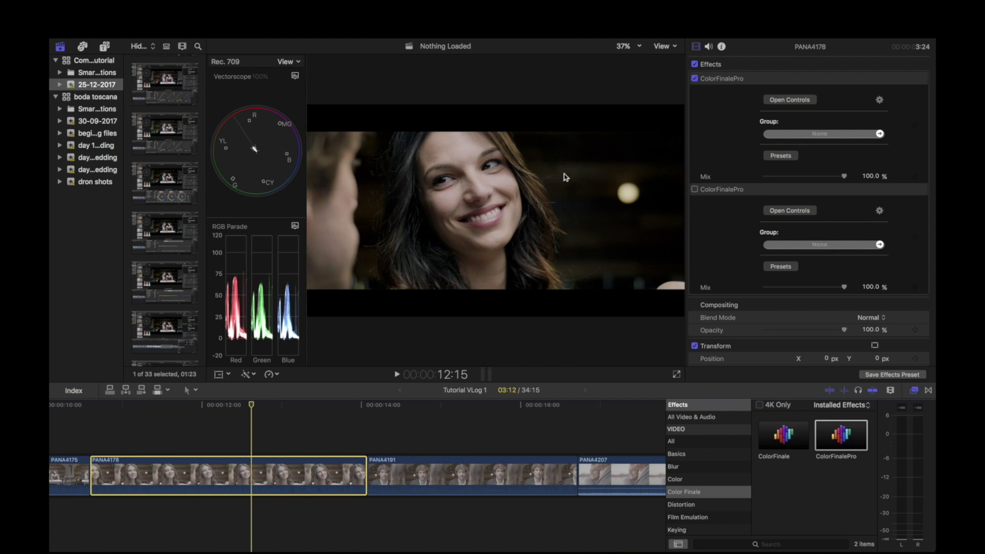
click(716, 193)
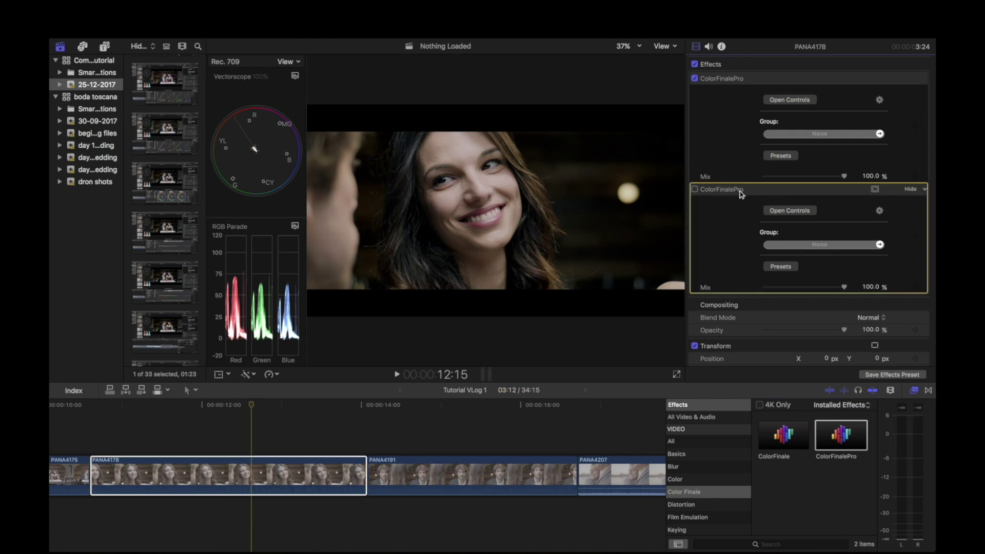
click(696, 190)
click(696, 191)
key(Delete)
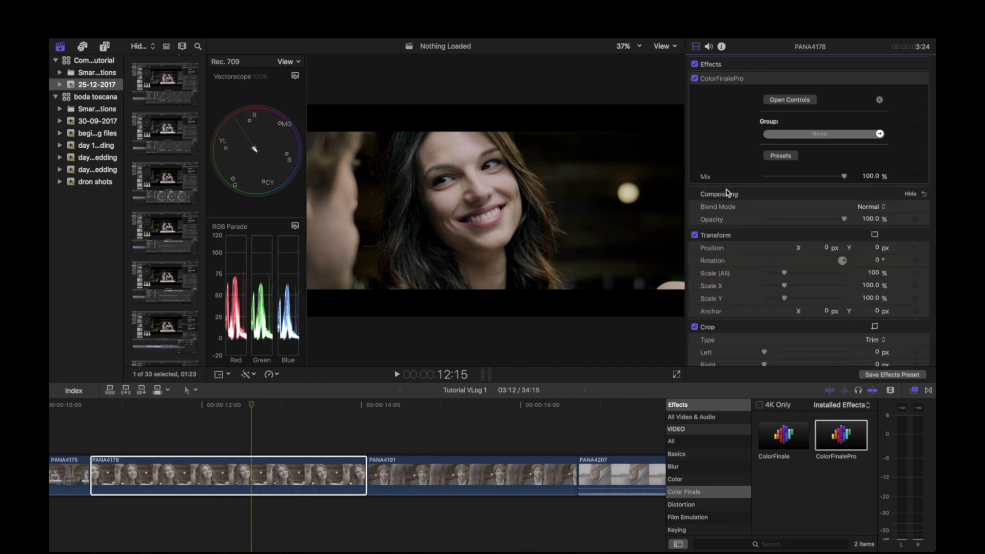
- Compare the clip with and without the remaining ColorFinalePro correction, leaving the effect enabled
click(695, 79)
click(695, 78)
click(695, 78)
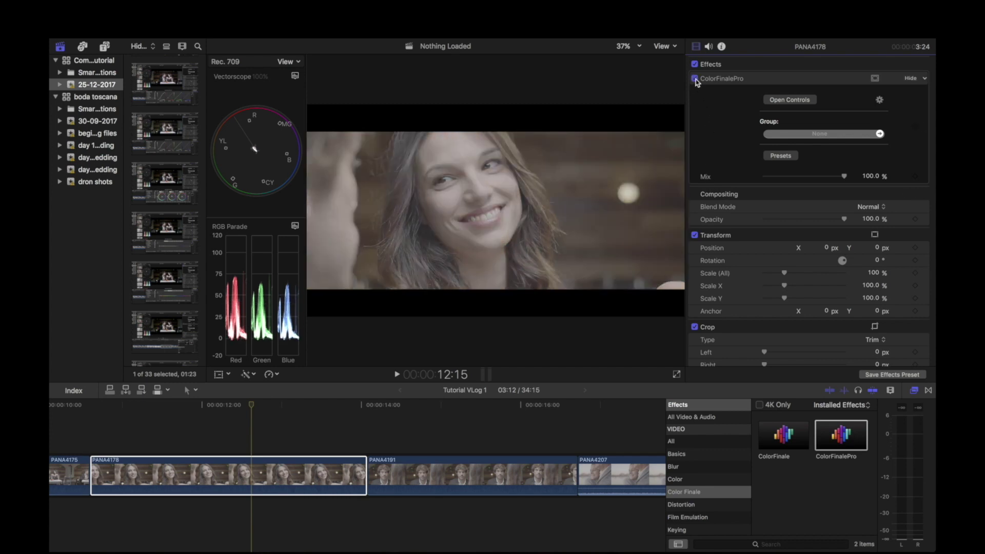
click(695, 78)
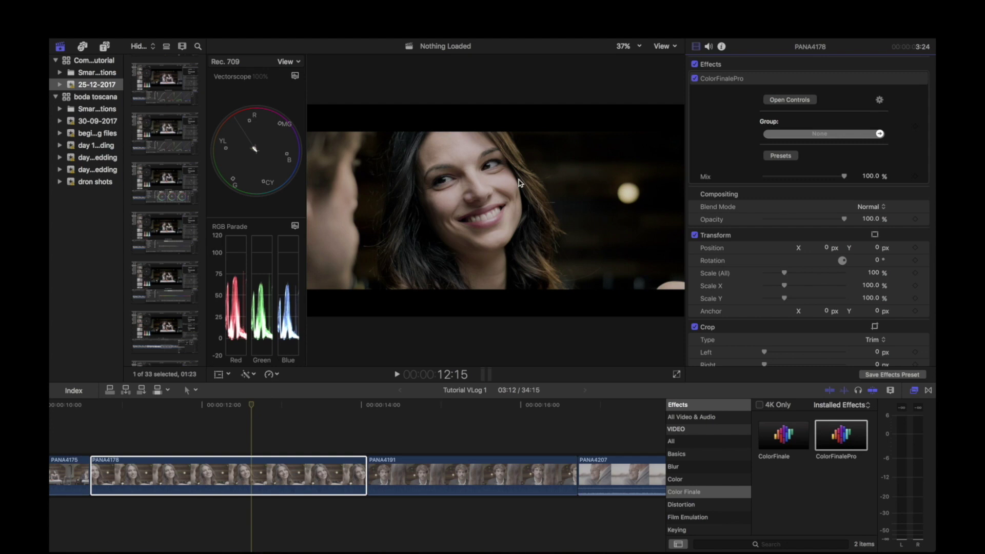
- Add a second ColorFinalePro effect to clip PANA4178 and open its controls
double_click(841, 437)
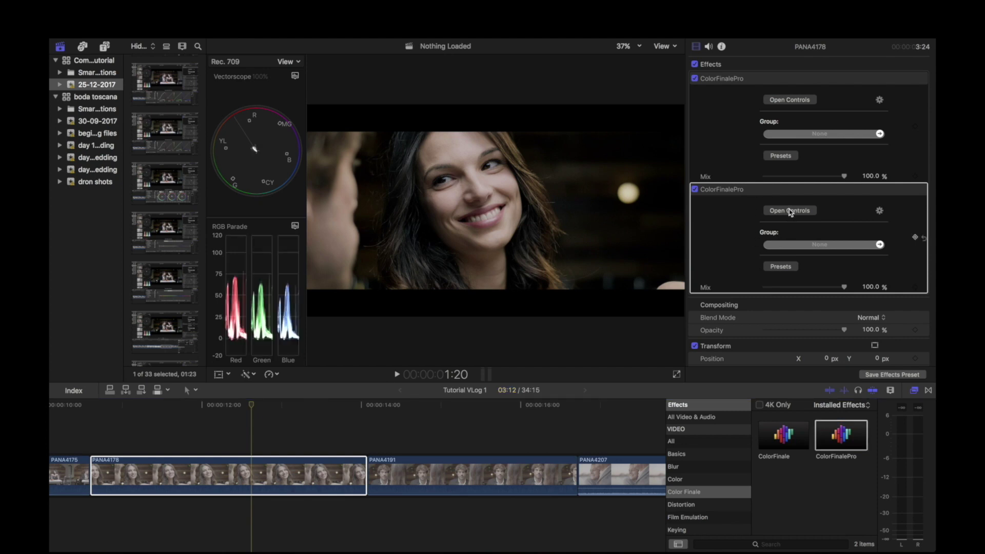
click(790, 212)
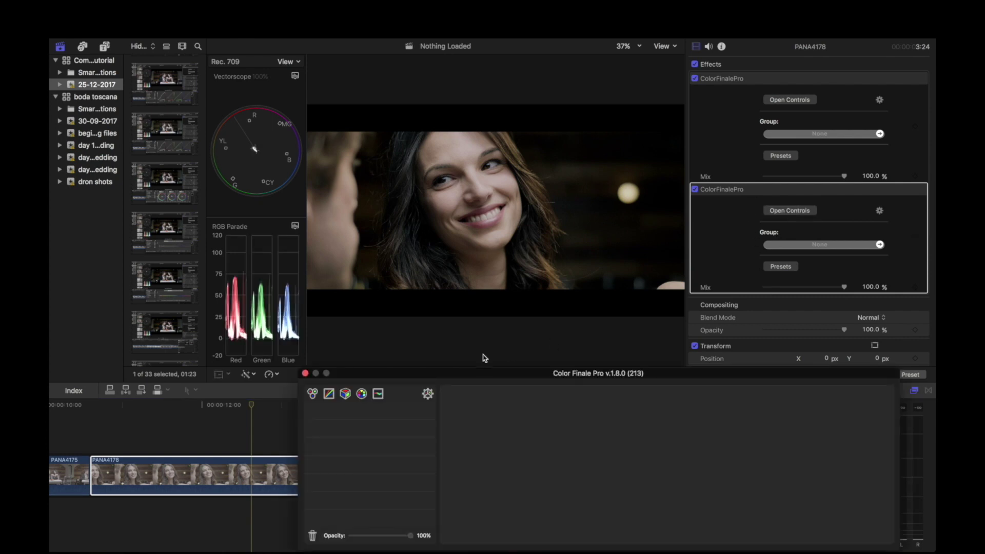
- Add a LUT Utility layer to the new effect and load the M31 - Rec.709 LUT
click(345, 393)
click(647, 467)
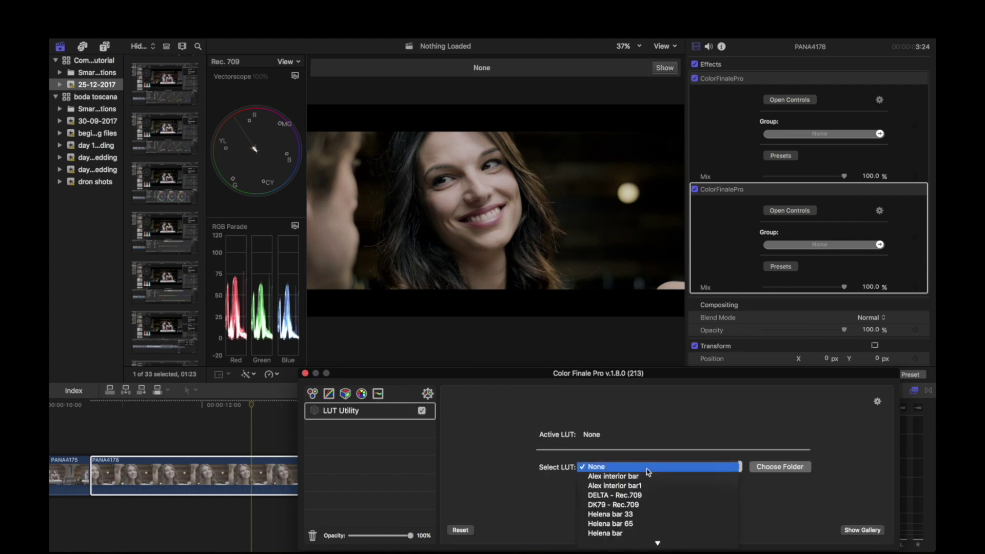
scroll(611, 506, down, 5)
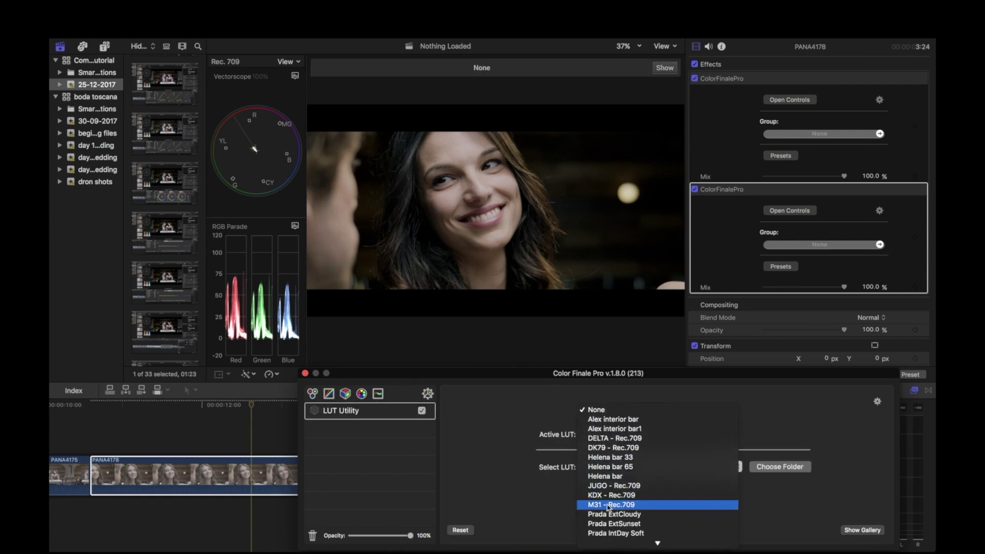
click(607, 507)
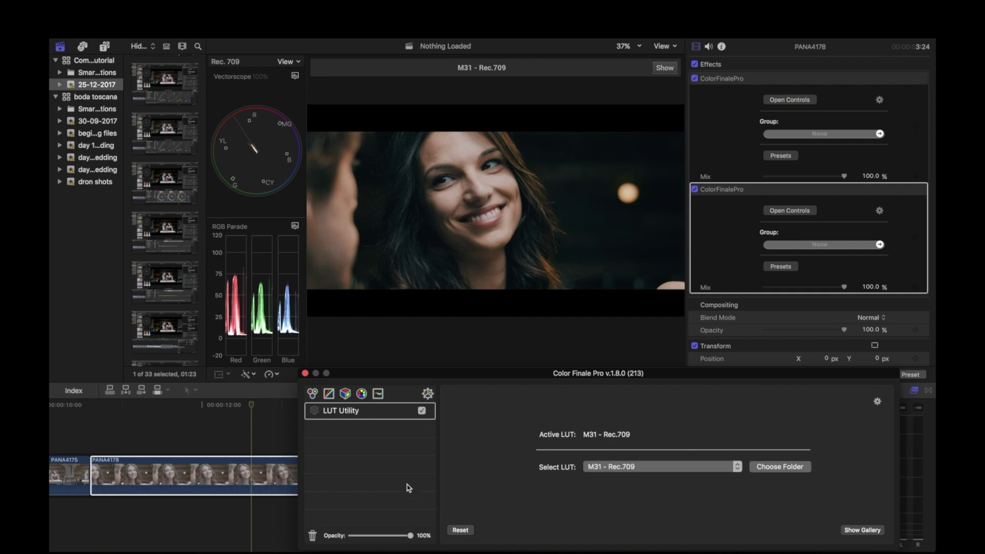
- Fade the LUT Utility layer's opacity to 0% and back to 100% to judge the look, and remove the layer
mouse_move(411, 536)
mouse_down()
mouse_move(310, 533)
mouse_move(410, 536)
mouse_up()
drag(410, 536, 339, 536)
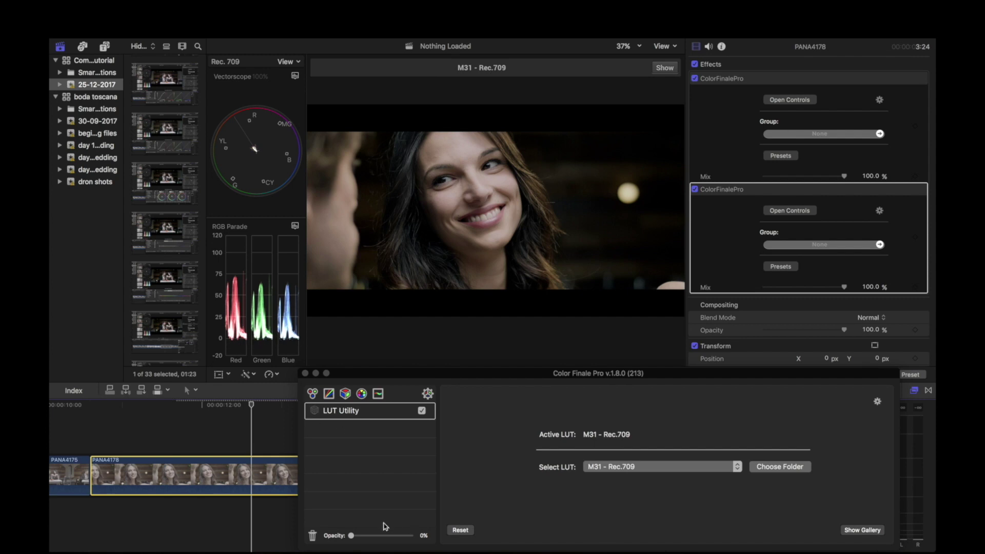
click(352, 536)
drag(352, 536, 435, 541)
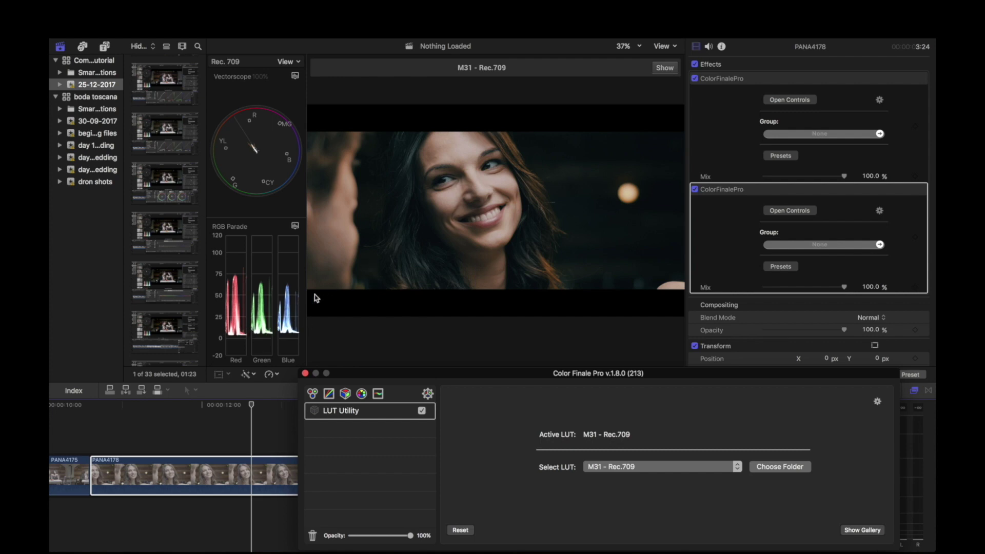
key(Delete)
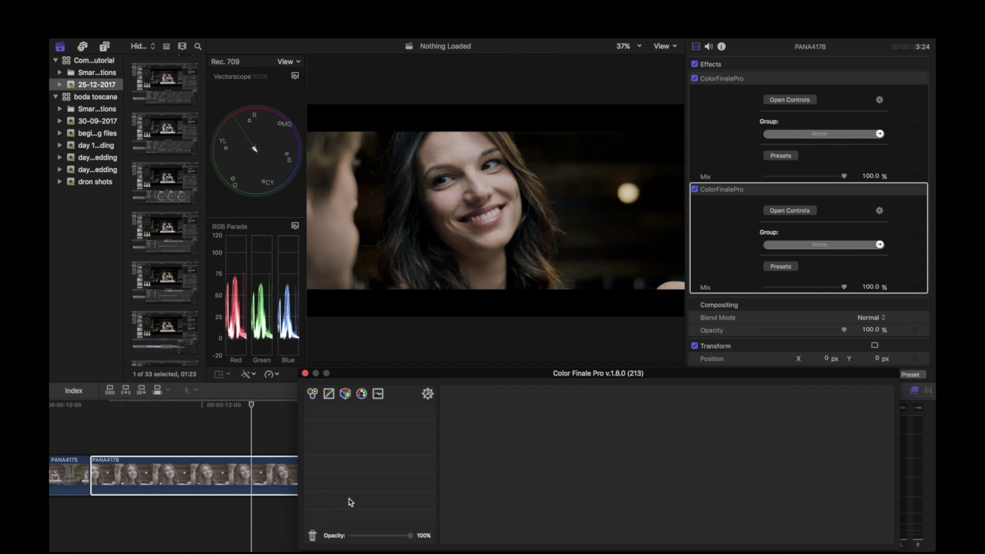
- Add a Curves layer and try lifting the Master Curve's black point before returning it to its corner
click(329, 394)
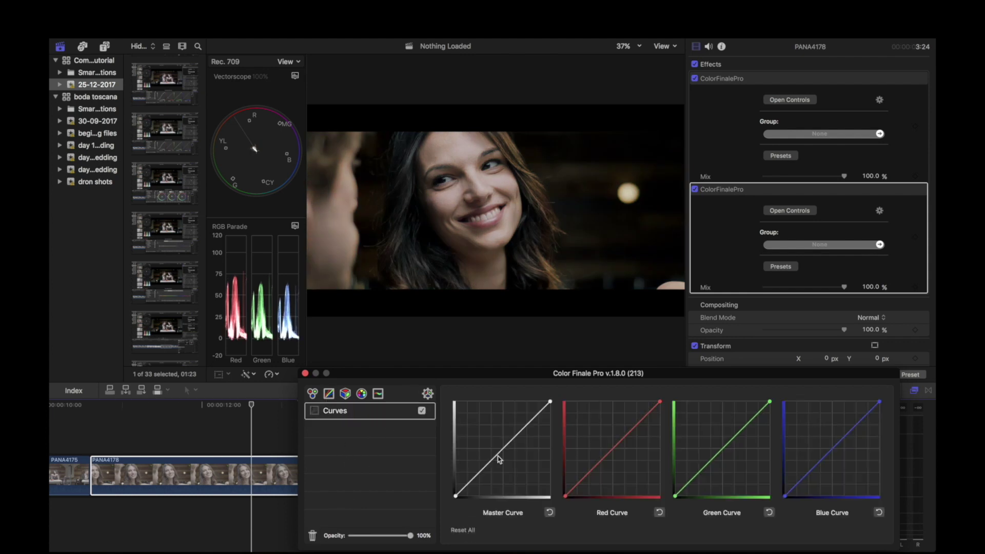
drag(456, 498, 465, 490)
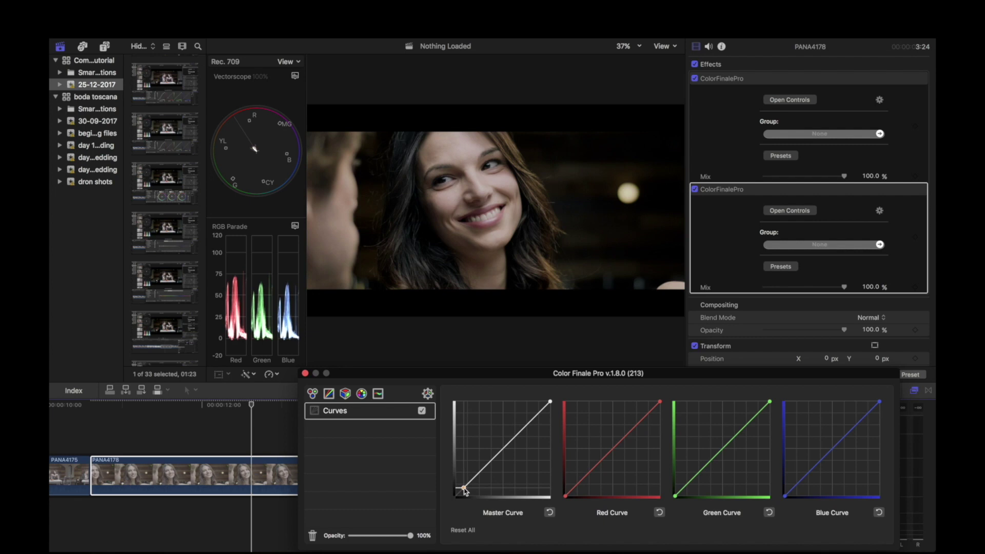
drag(465, 491, 465, 490)
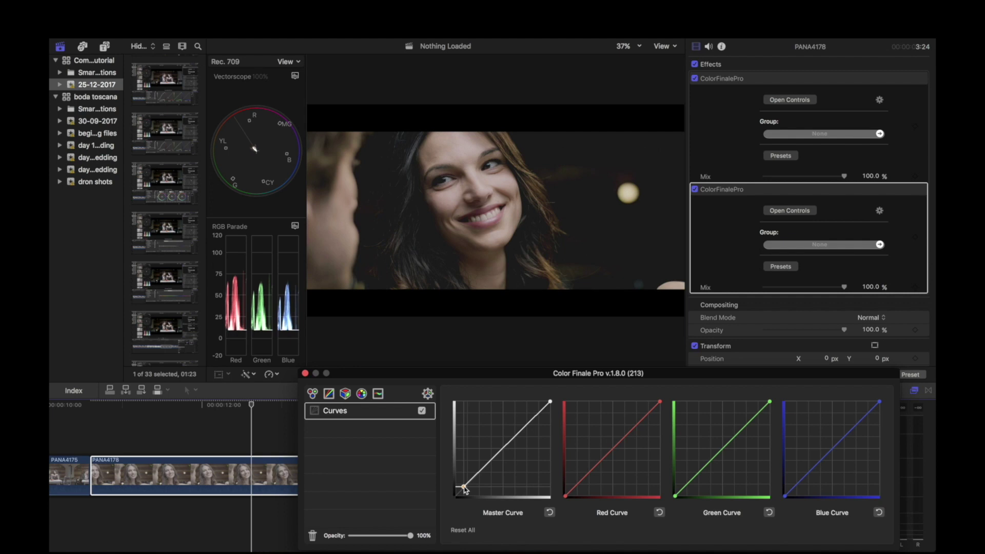
drag(465, 490, 456, 496)
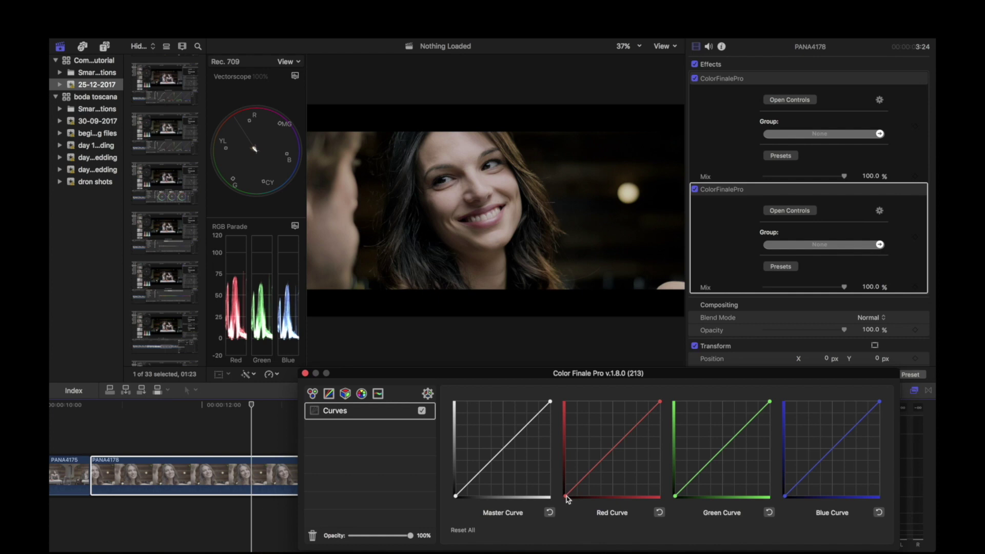
- Lift the black points of the Red, Green and Blue curves slightly, raising green and blue more than red to tint the shadows teal
drag(566, 497, 570, 495)
drag(675, 496, 681, 490)
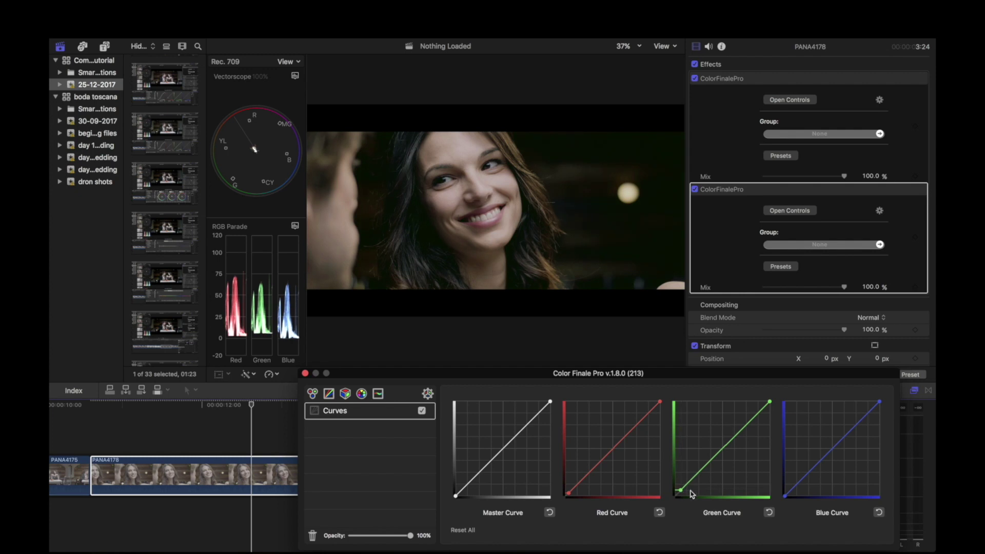
click(785, 497)
drag(787, 495, 790, 494)
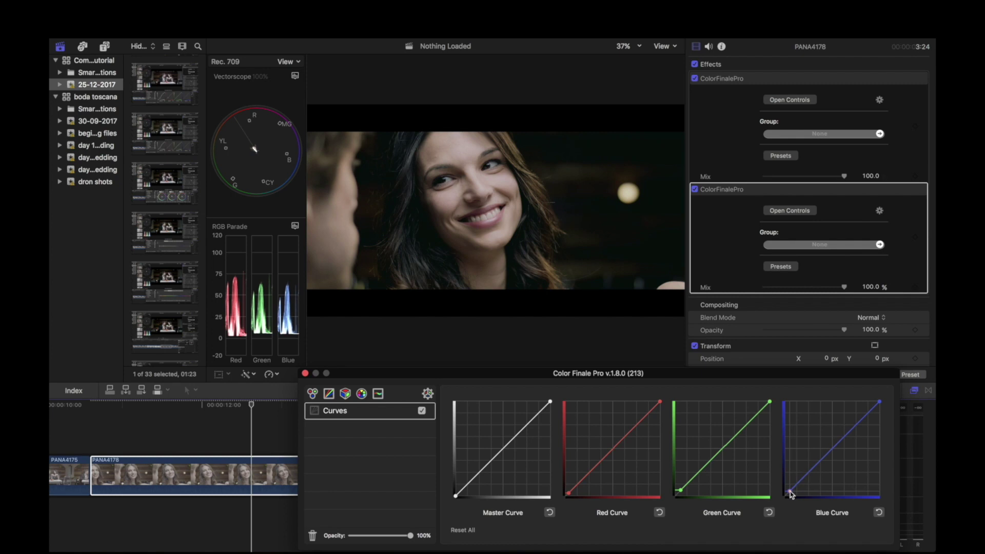
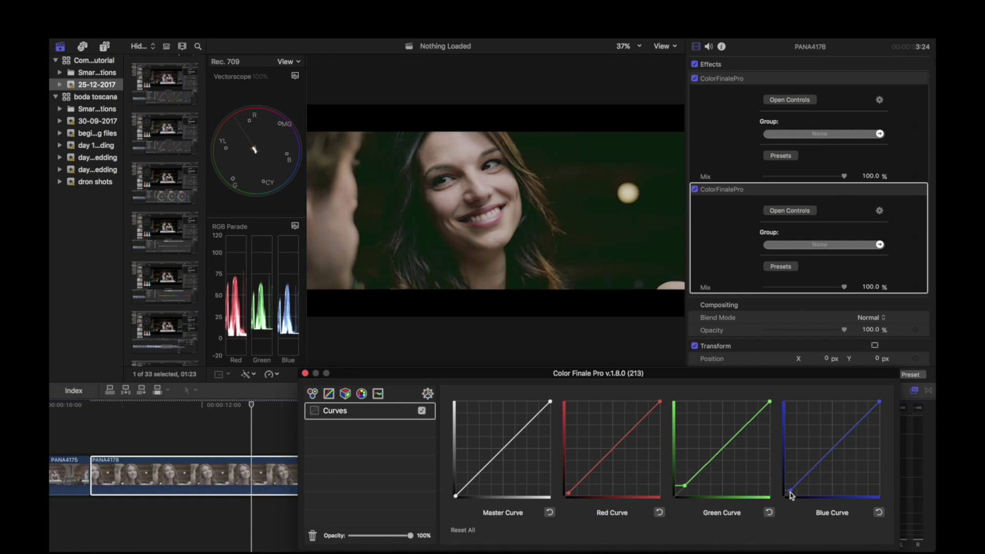
mouse_move(792, 494)
mouse_down()
mouse_move(799, 486)
mouse_move(792, 493)
mouse_up()
drag(686, 489, 683, 492)
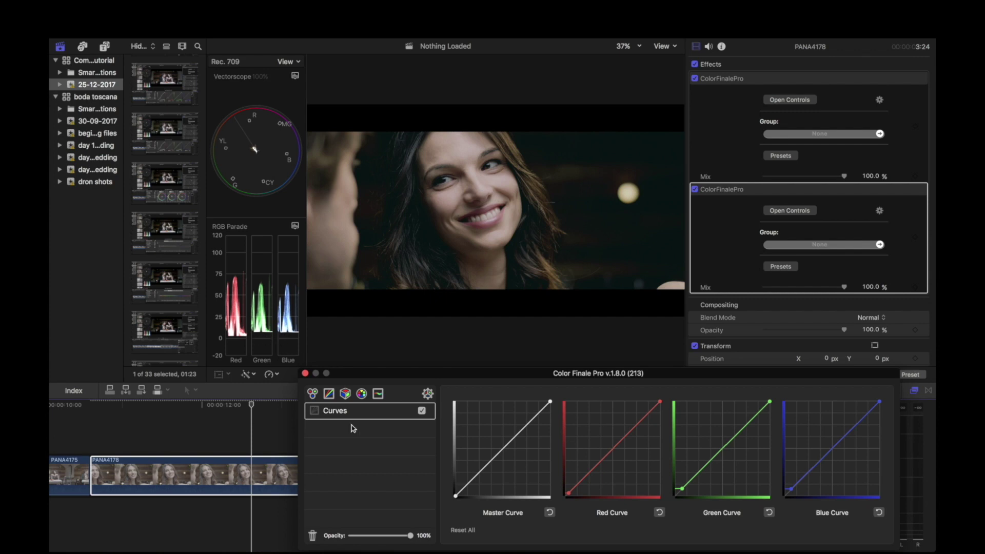
- Compare the image without the Curves layer and place control points along the middle and upper part of the Red Curve
click(422, 411)
click(628, 435)
click(599, 464)
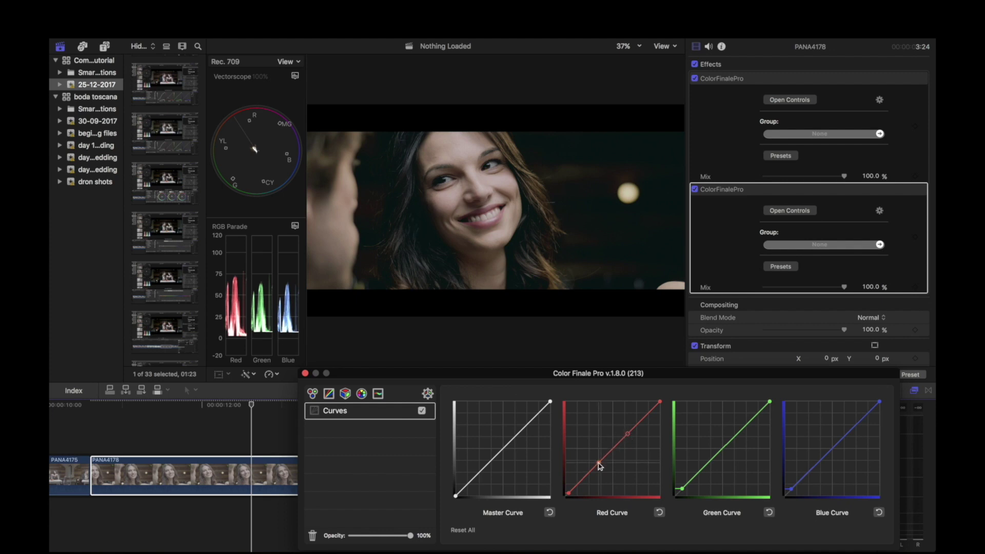
click(645, 419)
drag(626, 439, 627, 438)
- Add a Color Wheels layer and push Gamma toward orange, to about Red 0.07, Green -0.02 and Blue -0.05
click(312, 393)
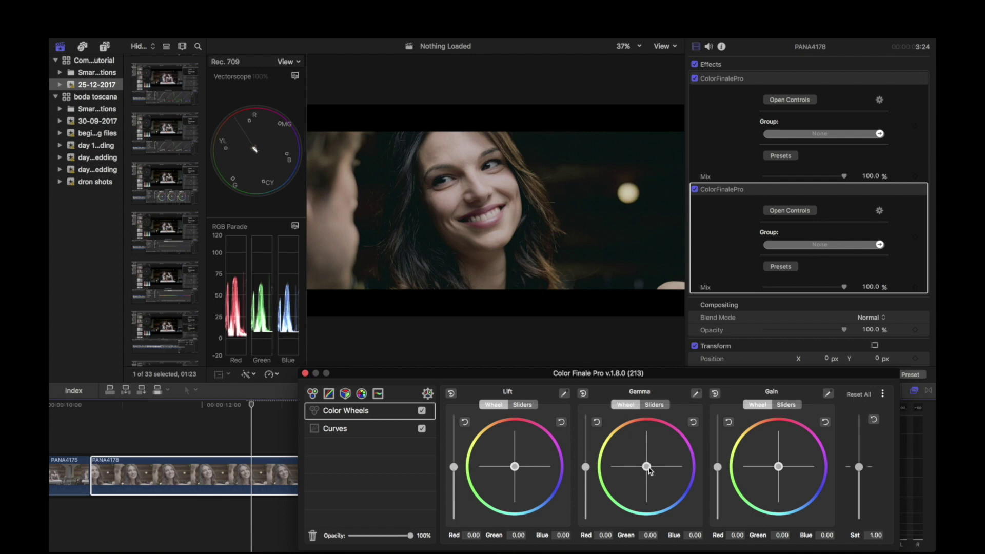
drag(647, 467, 645, 450)
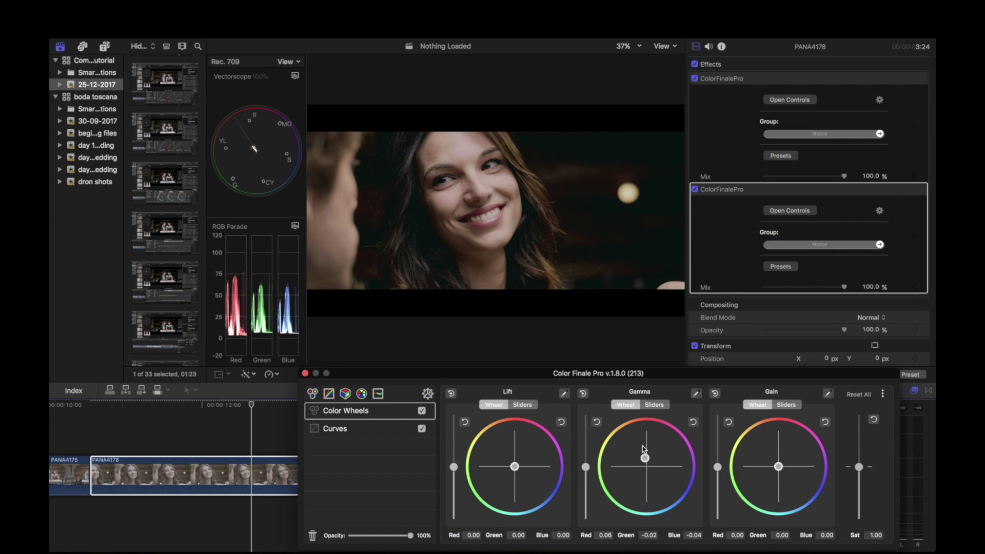
mouse_move(642, 448)
mouse_down()
mouse_move(655, 469)
mouse_move(636, 446)
mouse_up()
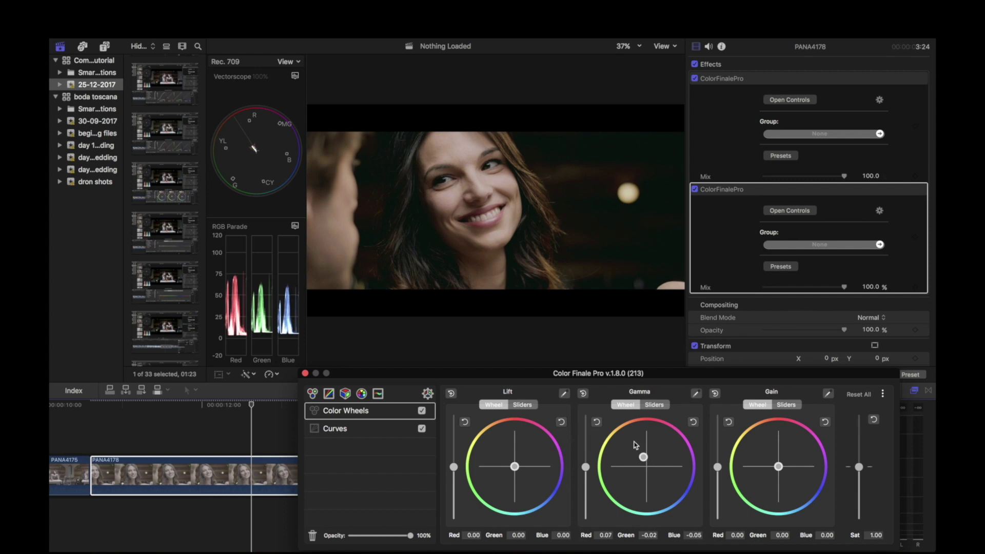
- Shift Lift to Red -0.02, Green 0.01, Blue 0.01, Gamma to 0.08, -0.02, -0.06, and Gain to -0.02, 0.00, 0.02
mouse_move(515, 469)
mouse_down()
mouse_move(529, 496)
mouse_move(518, 480)
mouse_up()
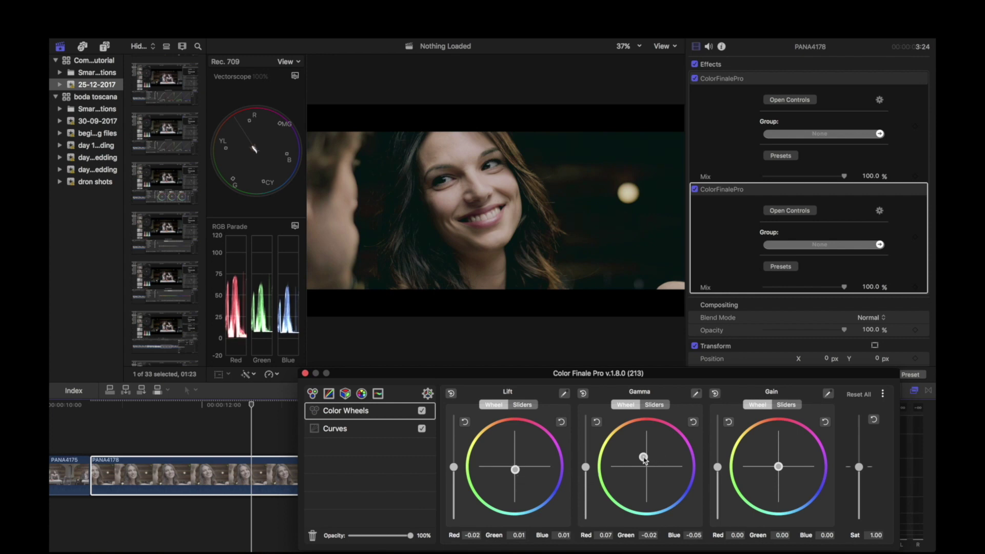
drag(643, 455, 640, 445)
click(779, 467)
drag(782, 471, 789, 485)
- Switch off the Color Wheels and Curves layers to view the clip without the teal and orange grade
click(422, 429)
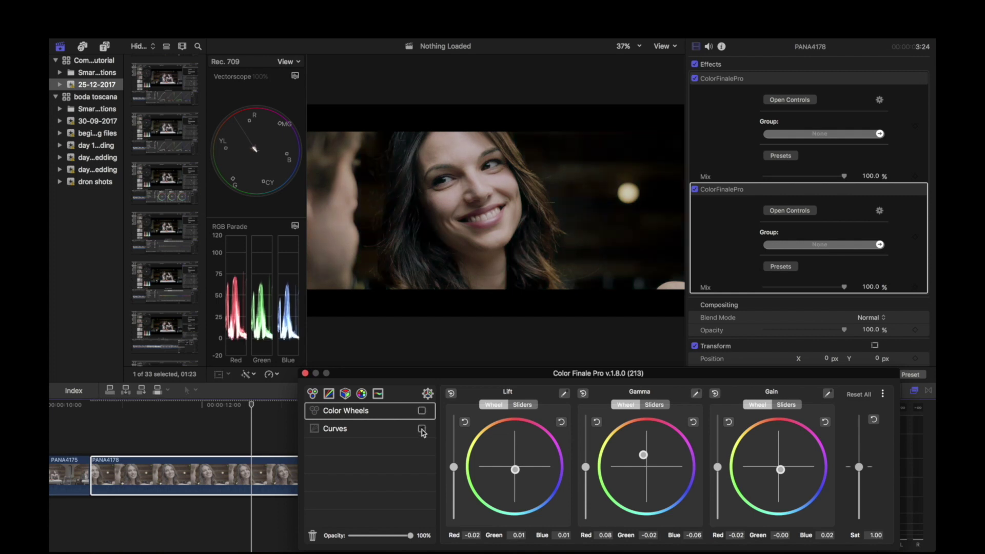
- Switch the Curves and Color Wheels layers back on and add an HSL Curves layer above them
click(422, 429)
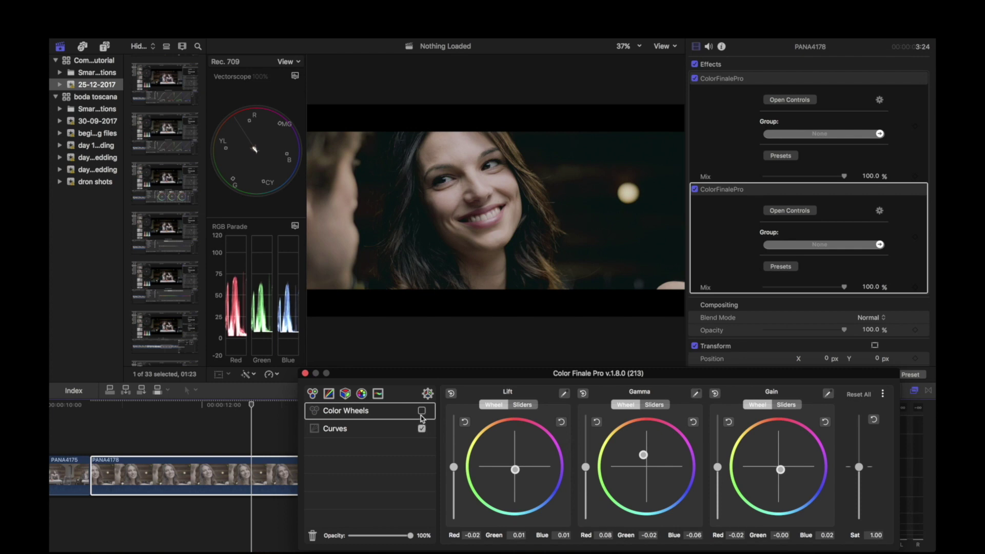
click(421, 412)
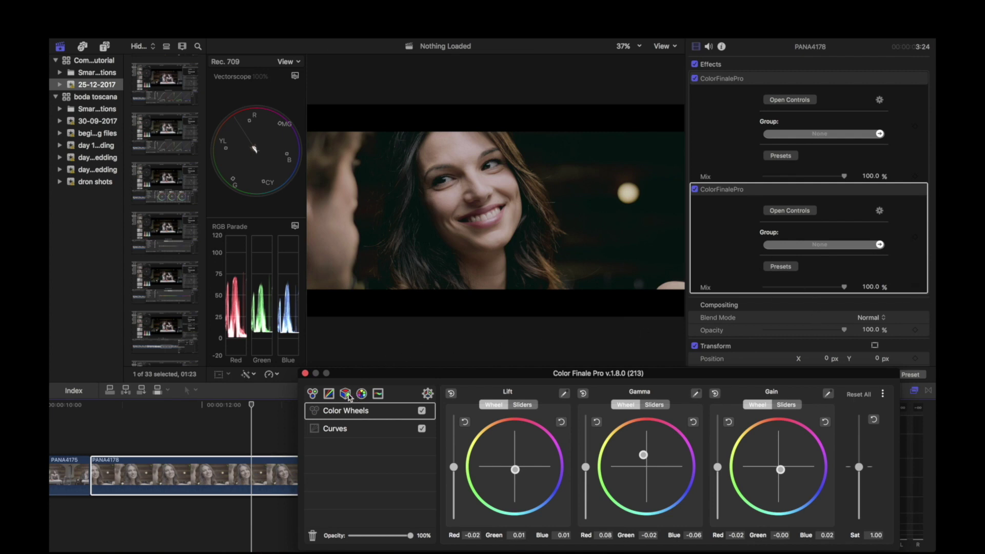
click(378, 394)
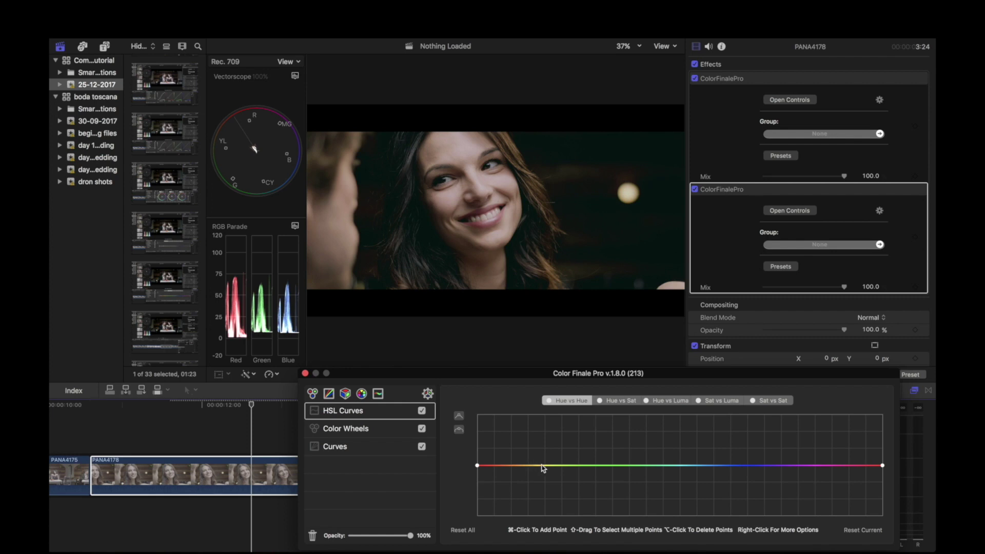
- Place control points along the red-to-yellow part of the Hue vs Hue curve and nudge the orange and yellow ones slightly
super+click(546, 465)
super+click(536, 465)
super+click(488, 466)
super+click(512, 465)
super+click(525, 466)
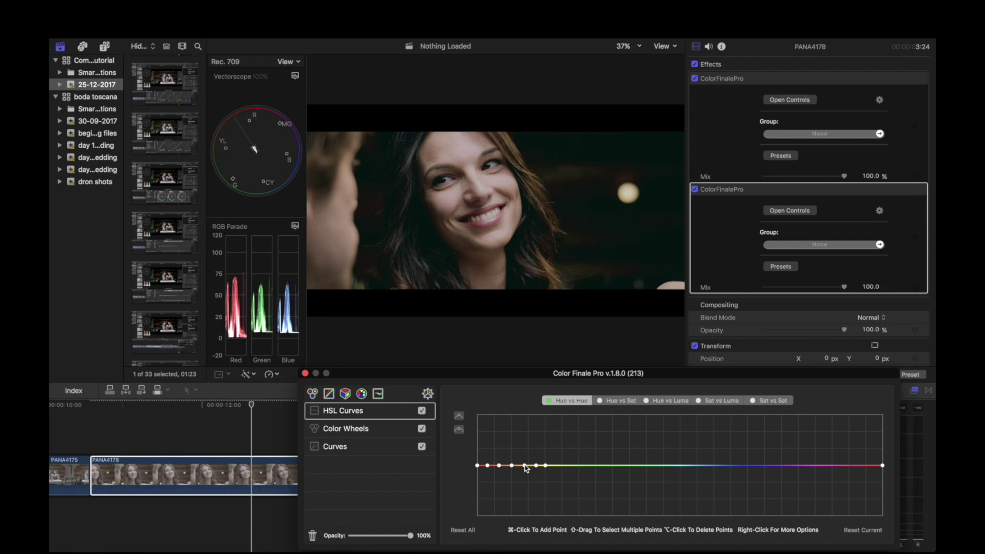
mouse_move(525, 465)
mouse_down()
mouse_move(523, 458)
mouse_move(524, 472)
mouse_move(514, 469)
mouse_up()
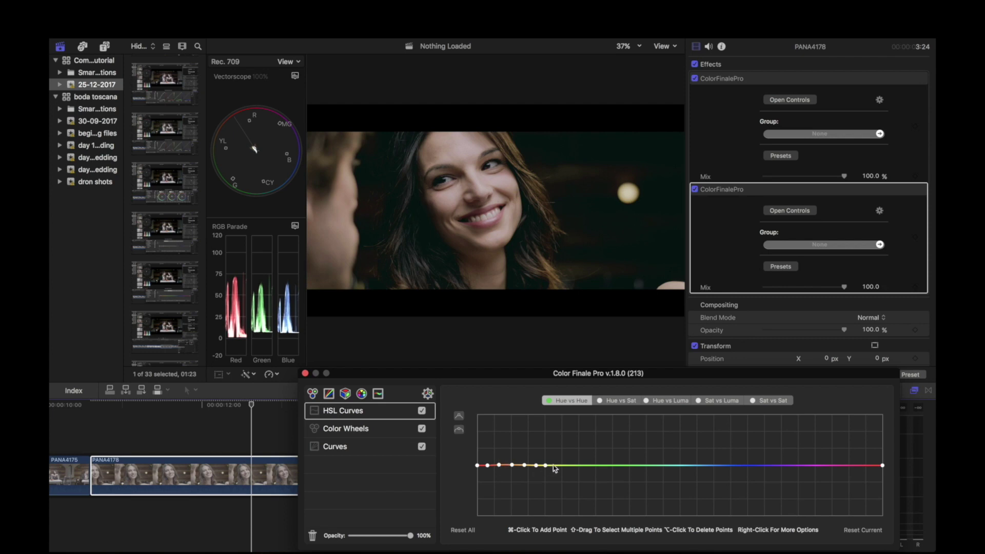
mouse_move(546, 466)
mouse_down()
mouse_move(536, 461)
mouse_move(536, 477)
mouse_move(538, 466)
mouse_up()
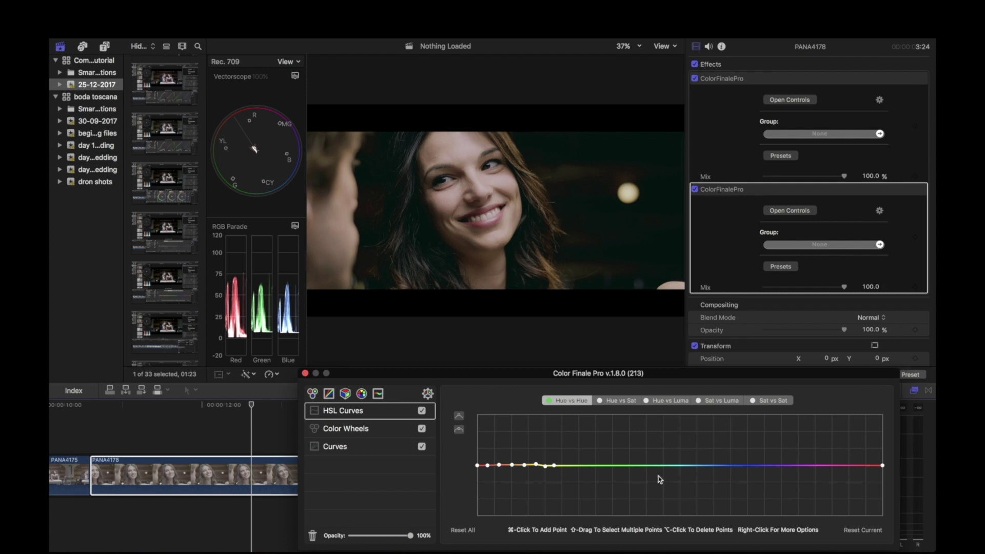
- Compare the image with and without the HSL Curves layer and the Curves layer
click(422, 412)
click(422, 412)
click(422, 447)
click(422, 447)
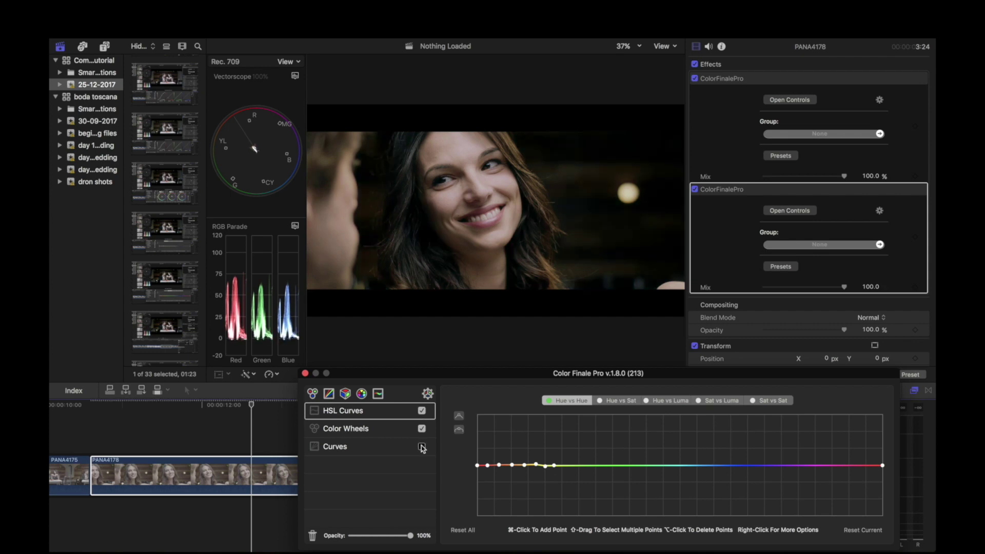
- In the Color Wheels layer, shift Lift to Red -0.04, Green 0.02, Blue 0.02 and Gamma to Red 0.11, Green -0.02, Blue -0.08
click(351, 446)
click(358, 433)
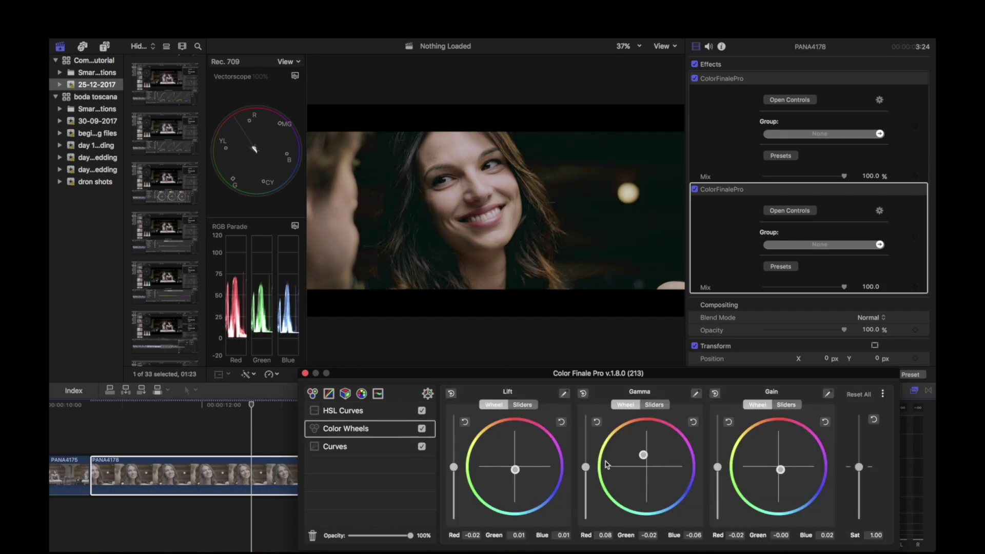
drag(640, 450, 633, 436)
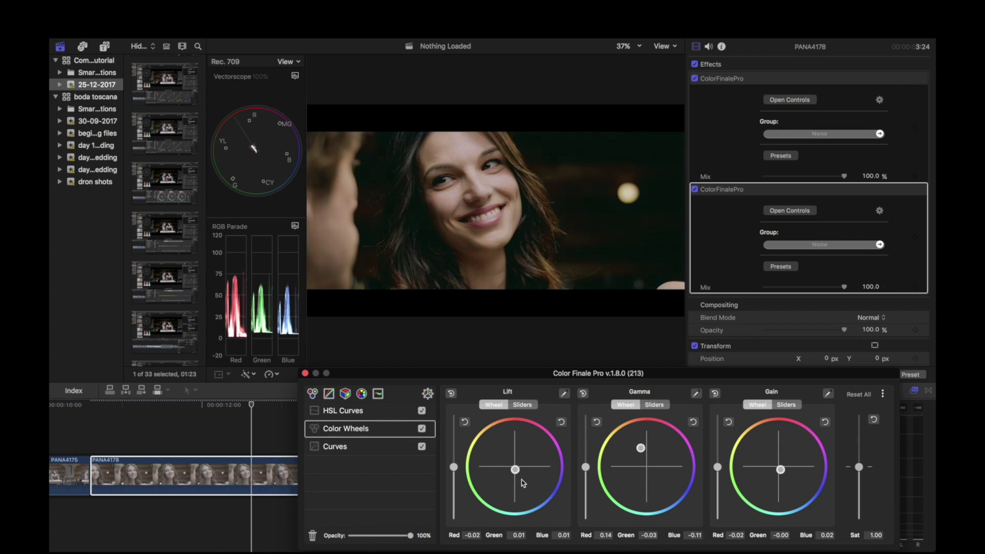
drag(516, 470, 518, 477)
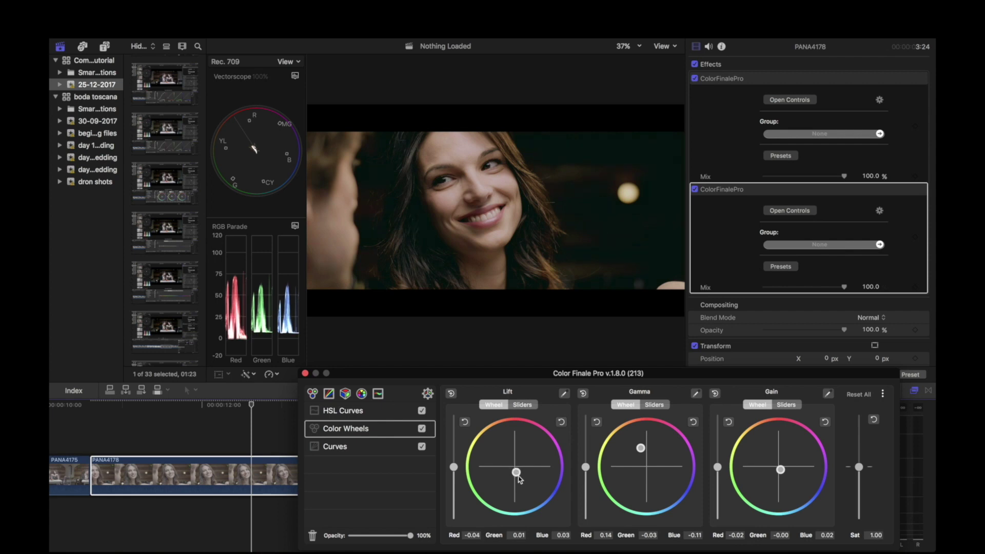
drag(522, 476, 518, 481)
drag(641, 449, 646, 463)
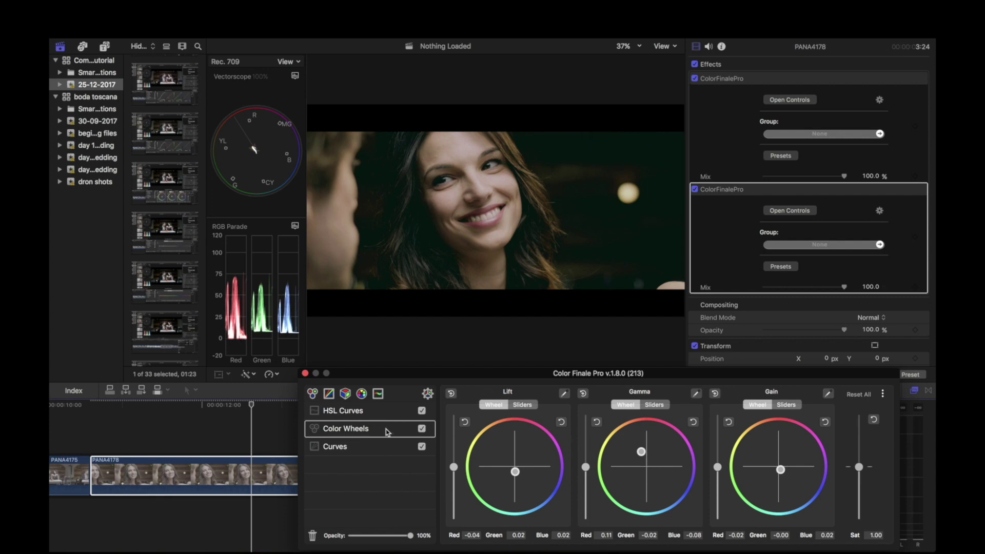
- Add a LUT Utility layer and load the M31 - Rec.709 LUT
click(346, 394)
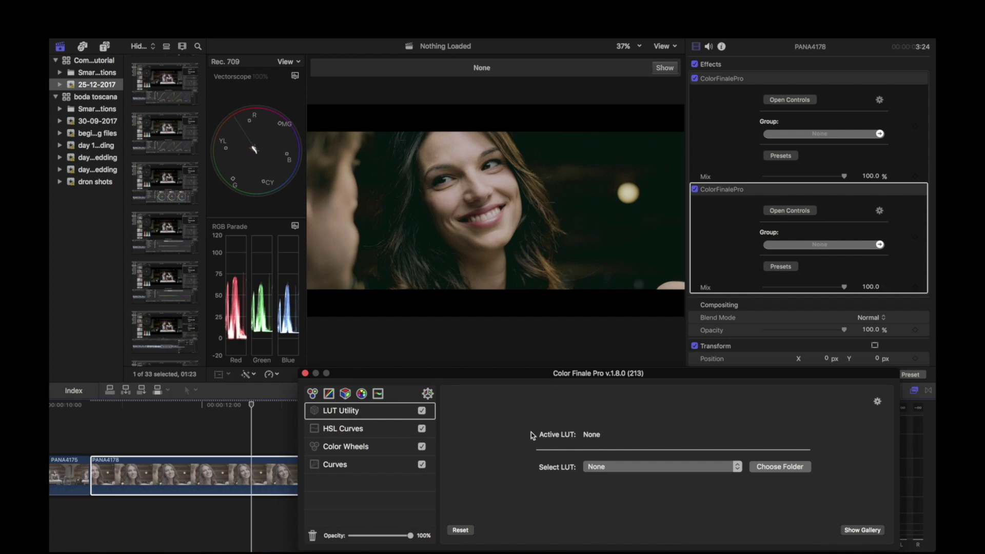
click(605, 466)
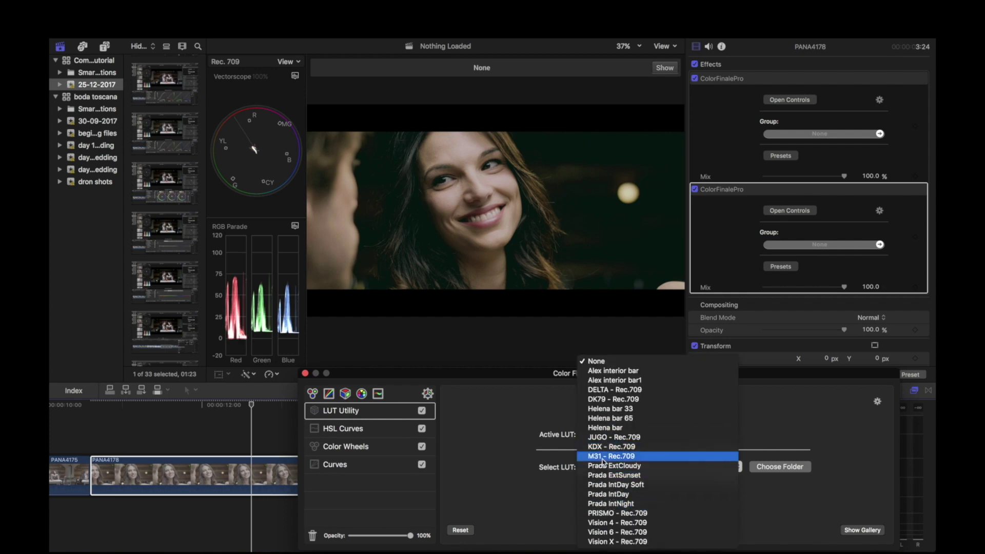
click(603, 458)
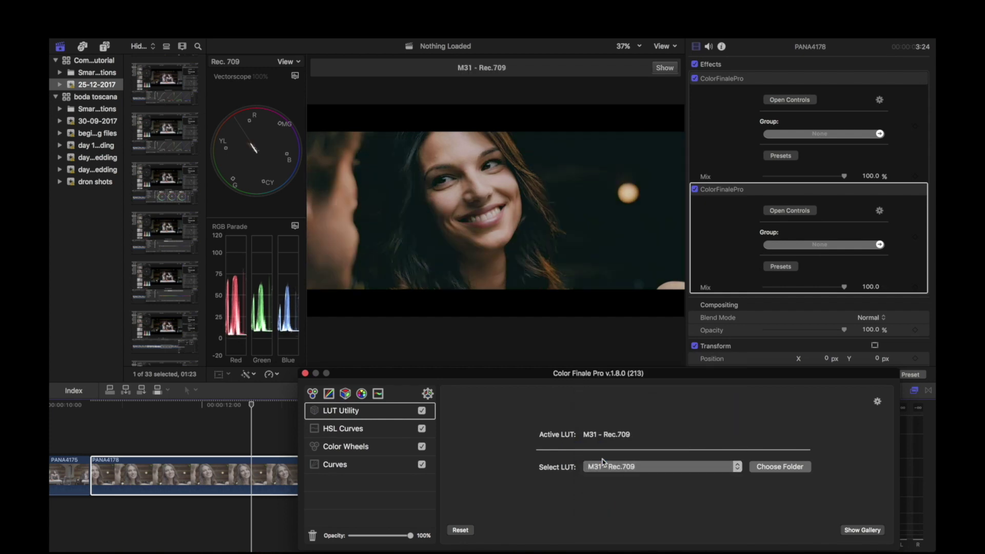
- Toggle the LUT Utility, HSL Curves, Color Wheels and Curves layers to compare the manual grade with the M31 LUT alone
click(422, 412)
click(422, 428)
click(422, 447)
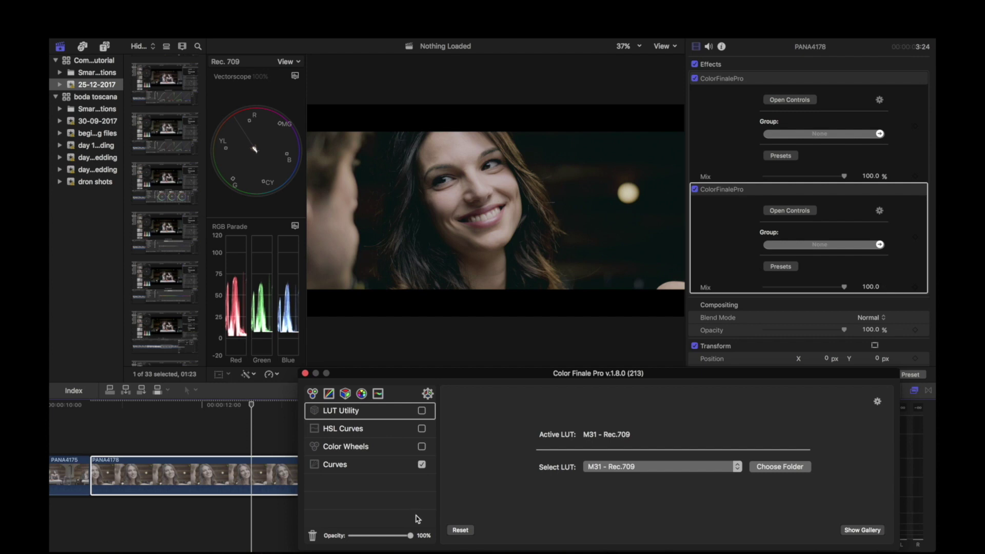
click(422, 428)
click(421, 447)
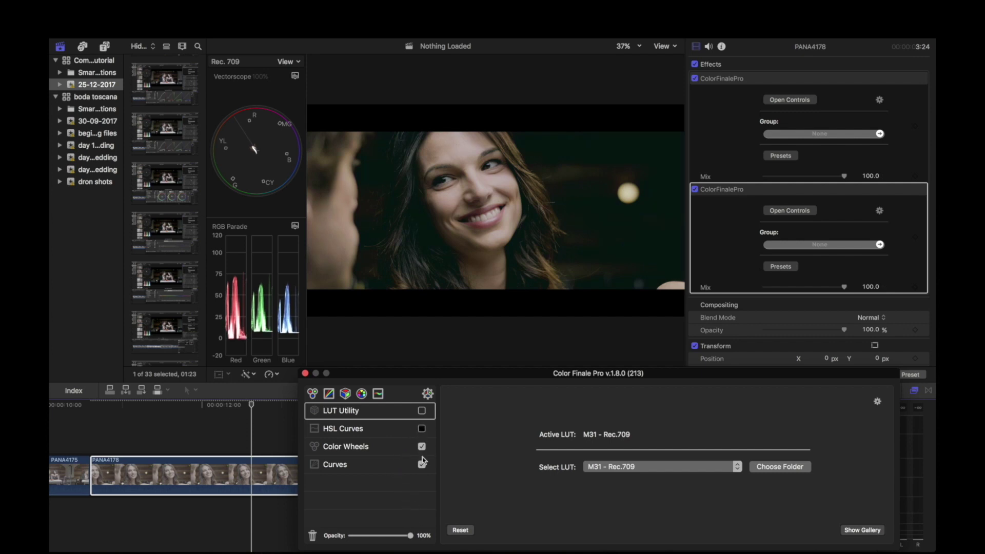
click(422, 411)
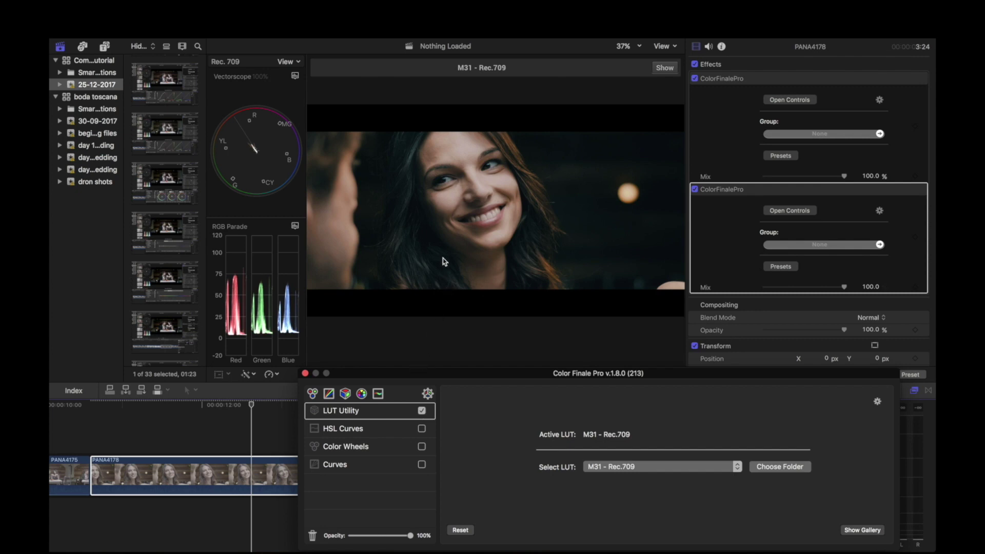
- View the manual grade from the HSL Curves, Color Wheels and Curves layers without the LUT, and the M31 LUT alone again
click(421, 410)
click(422, 428)
click(422, 447)
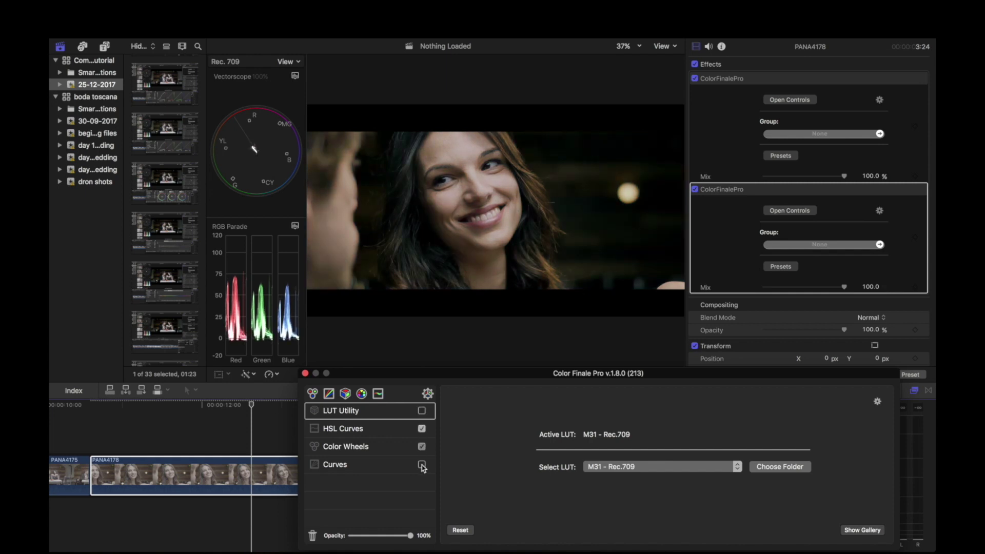
click(421, 465)
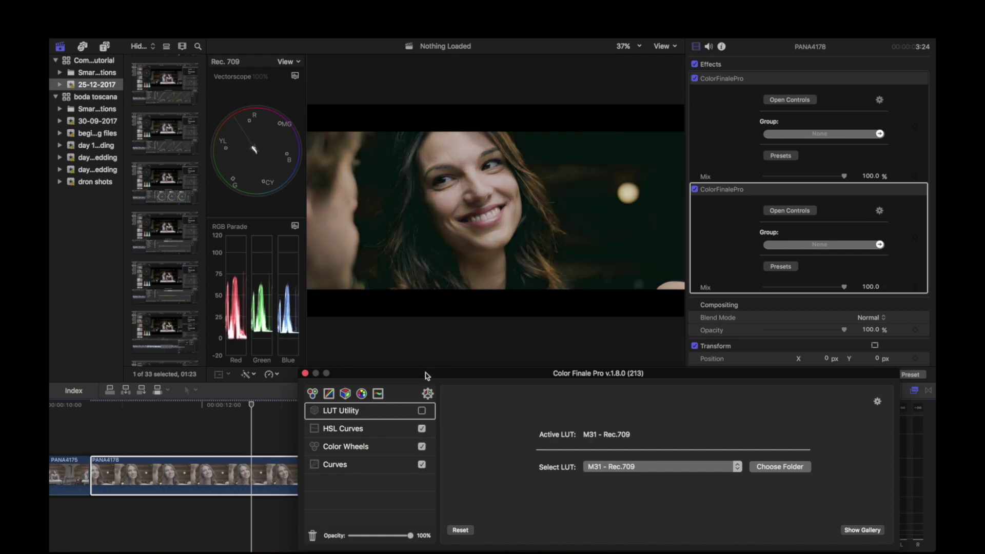
click(422, 429)
click(422, 446)
click(422, 464)
click(422, 410)
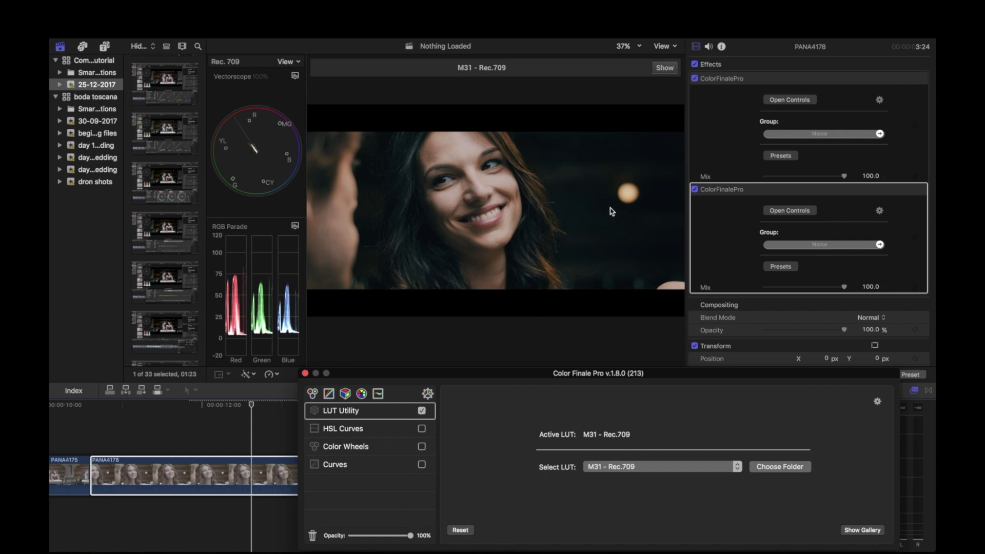
- Switch off the LUT Utility layer and turn the HSL Curves, Color Wheels and Curves layers back on
click(422, 411)
click(421, 428)
click(422, 447)
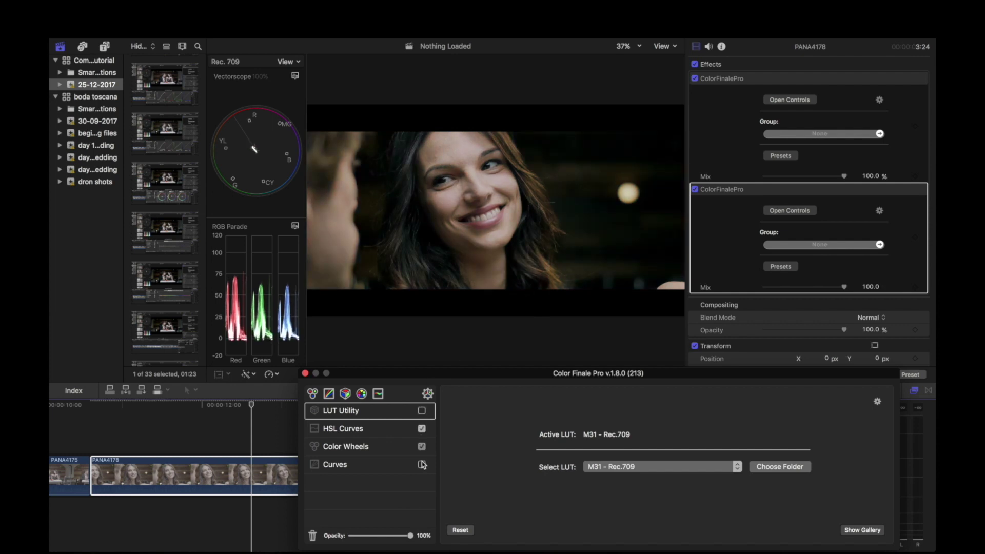
click(422, 465)
- In the Curves layer, add three control points from the Blue Curve's middle down to its shadows and raise the lowest one slightly
click(359, 464)
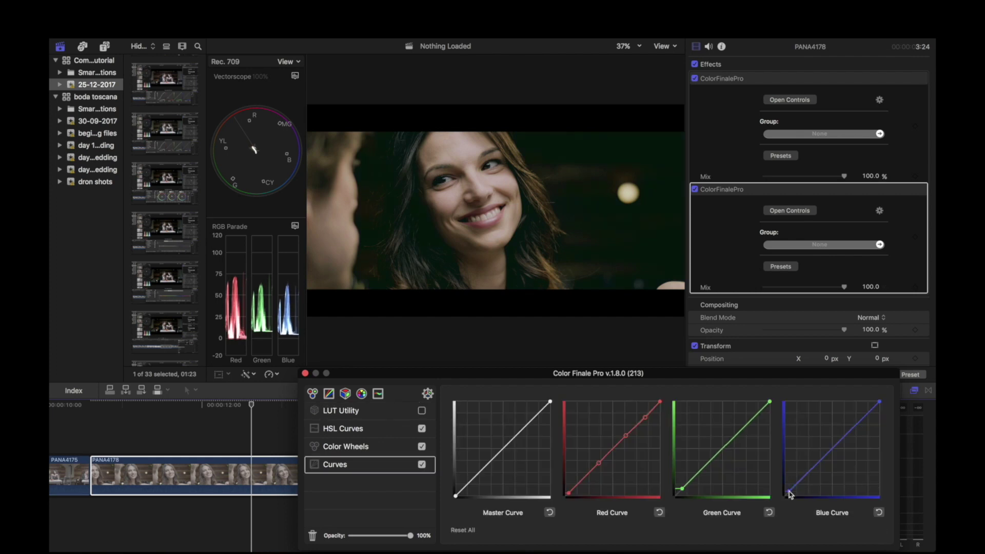
click(832, 451)
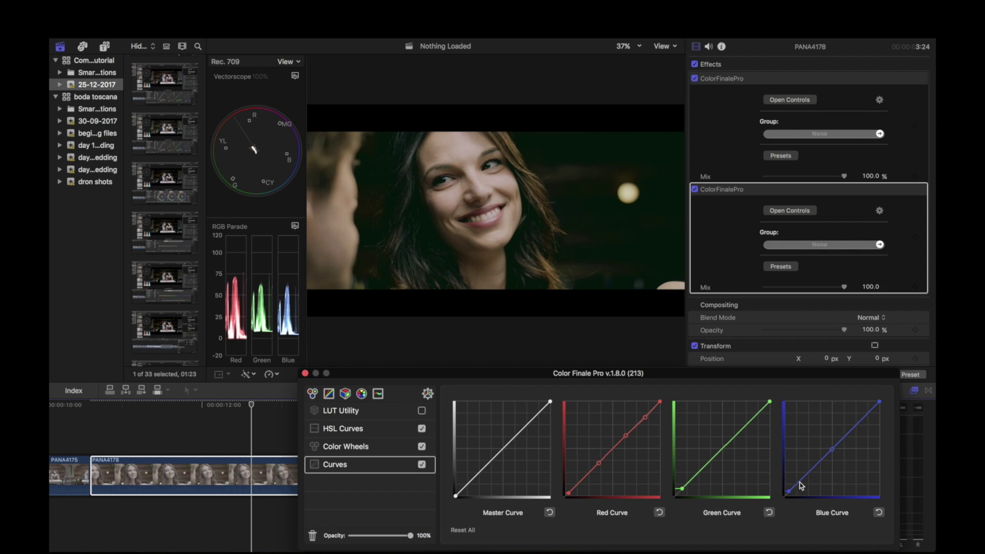
click(820, 462)
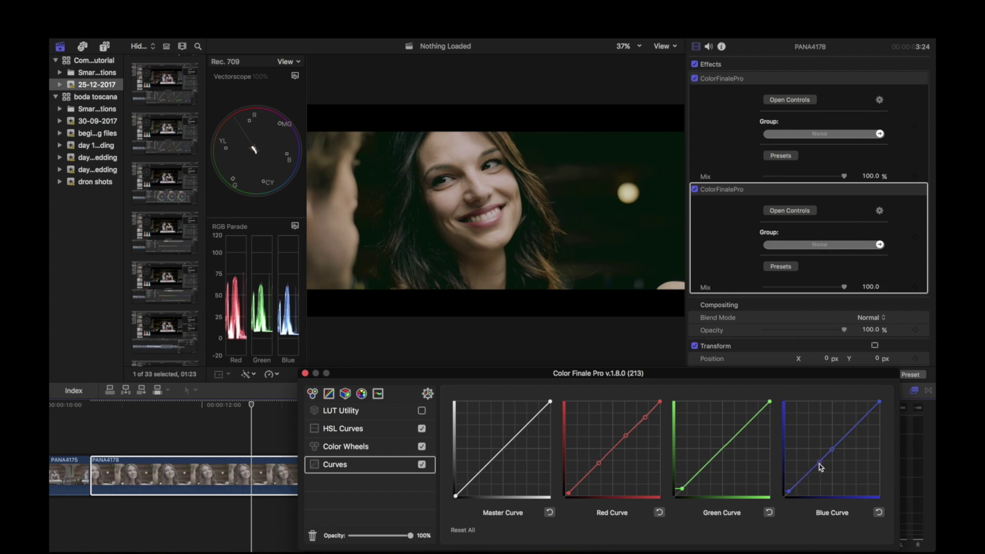
click(801, 483)
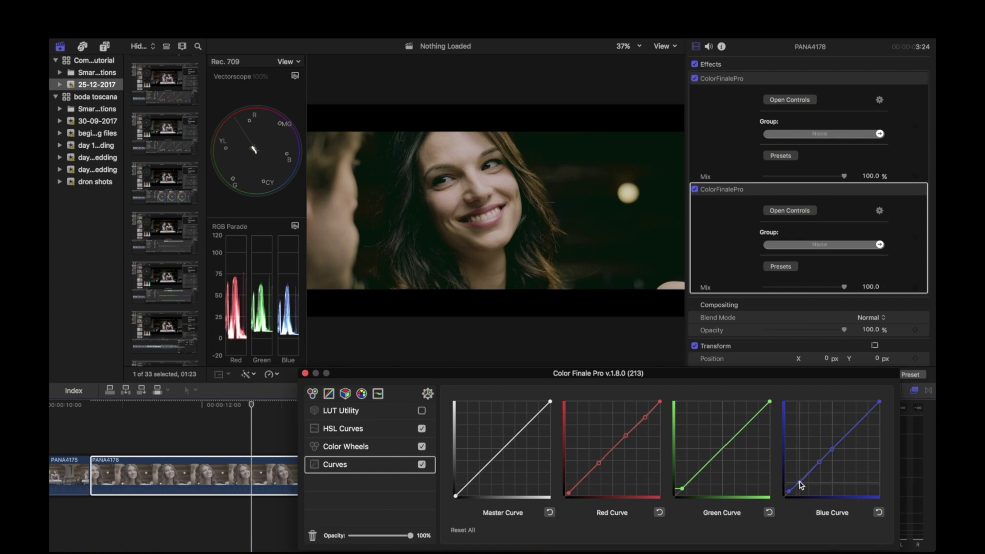
drag(800, 483, 801, 482)
- Close the grading controls and compare the clip with and without the second ColorFinalePro effect
click(305, 373)
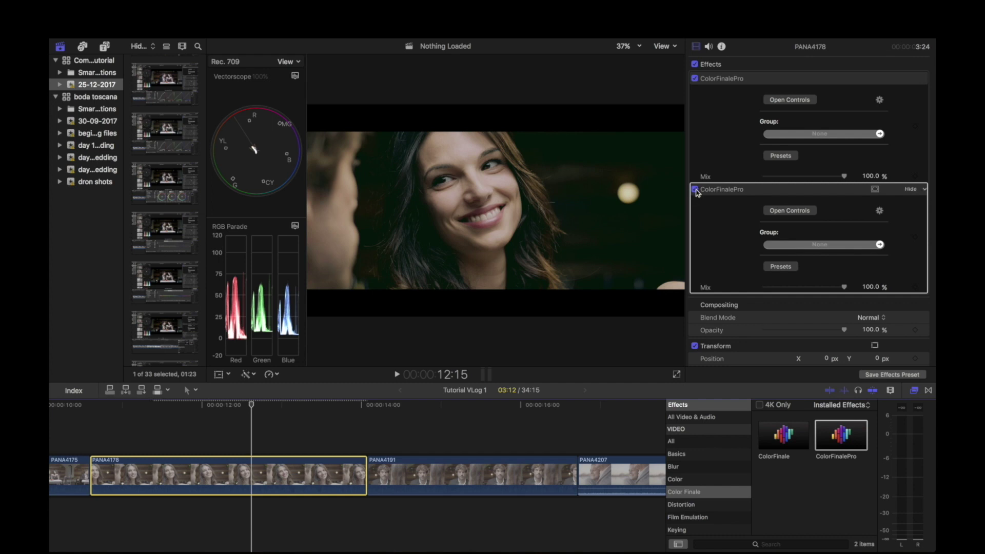
click(695, 190)
click(695, 190)
- Reopen the second ColorFinalePro effect's controls and lower the yellow points of the Hue vs Hue curve in the HSL Curves layer
click(727, 191)
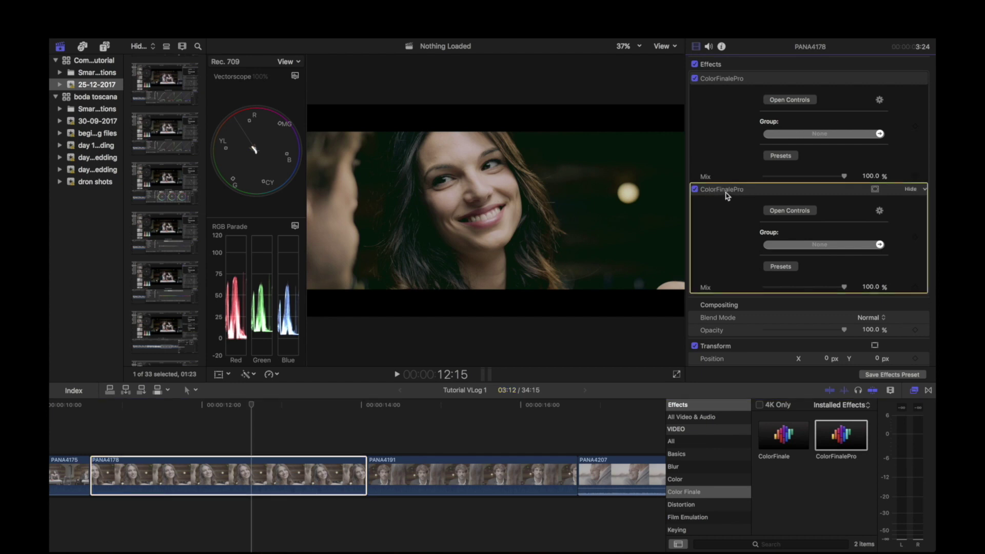
click(780, 210)
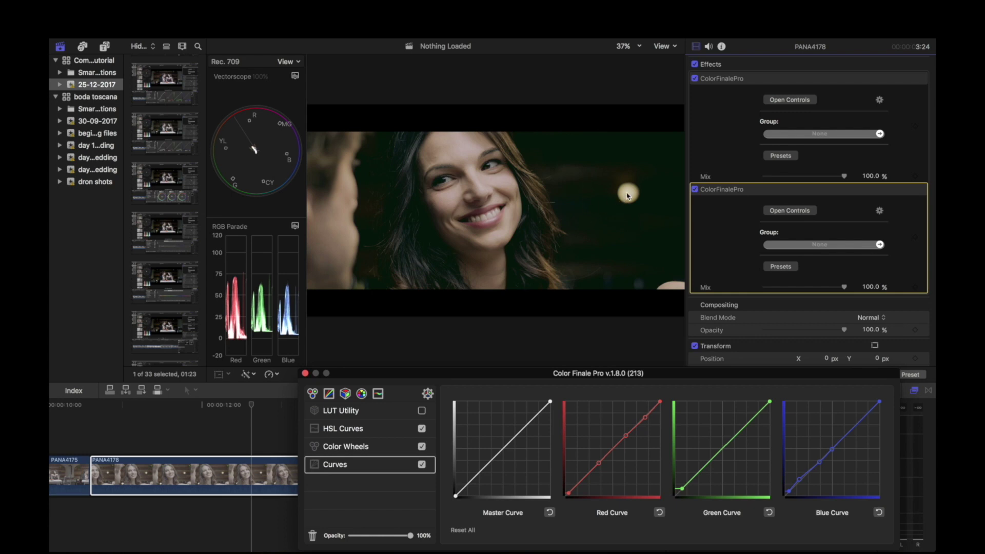
click(344, 430)
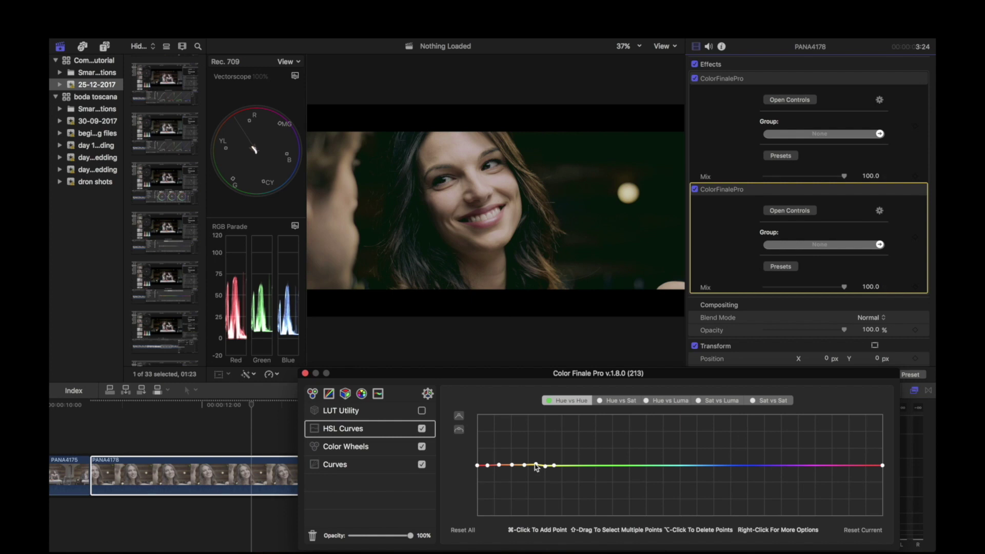
mouse_move(546, 470)
mouse_down()
mouse_move(536, 469)
mouse_move(536, 483)
mouse_move(557, 471)
mouse_up()
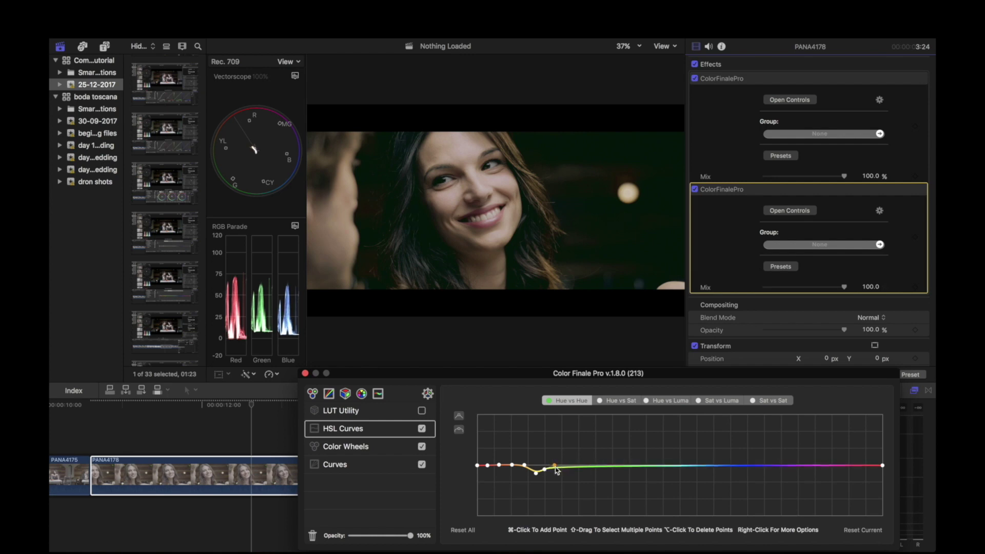